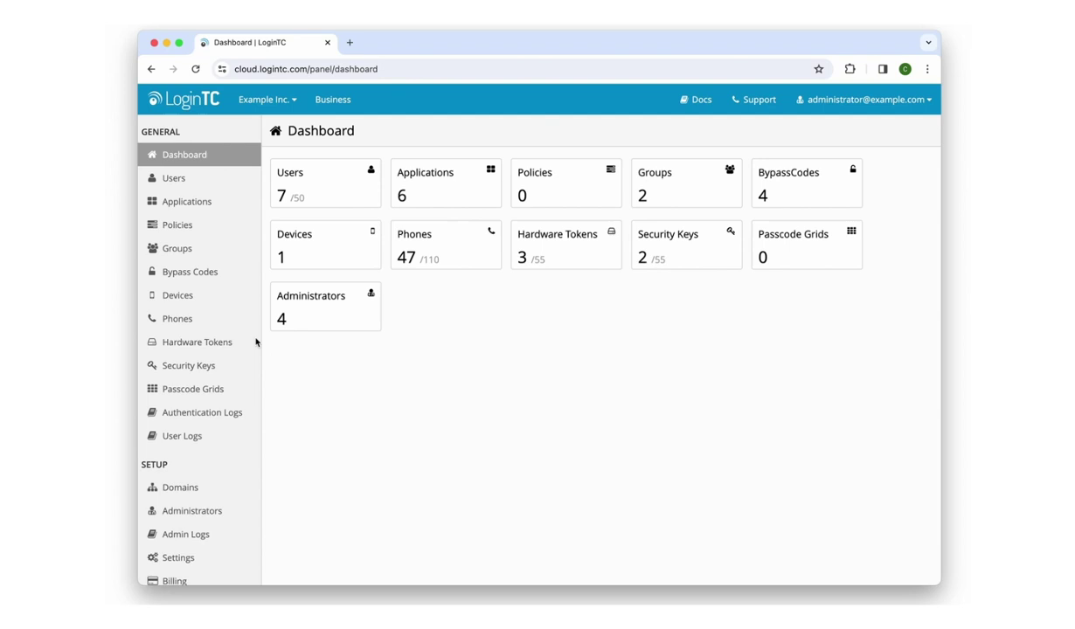
Create a new policy named 'Offline Authentication Policy' with Push Number Matching enabled
click(180, 220)
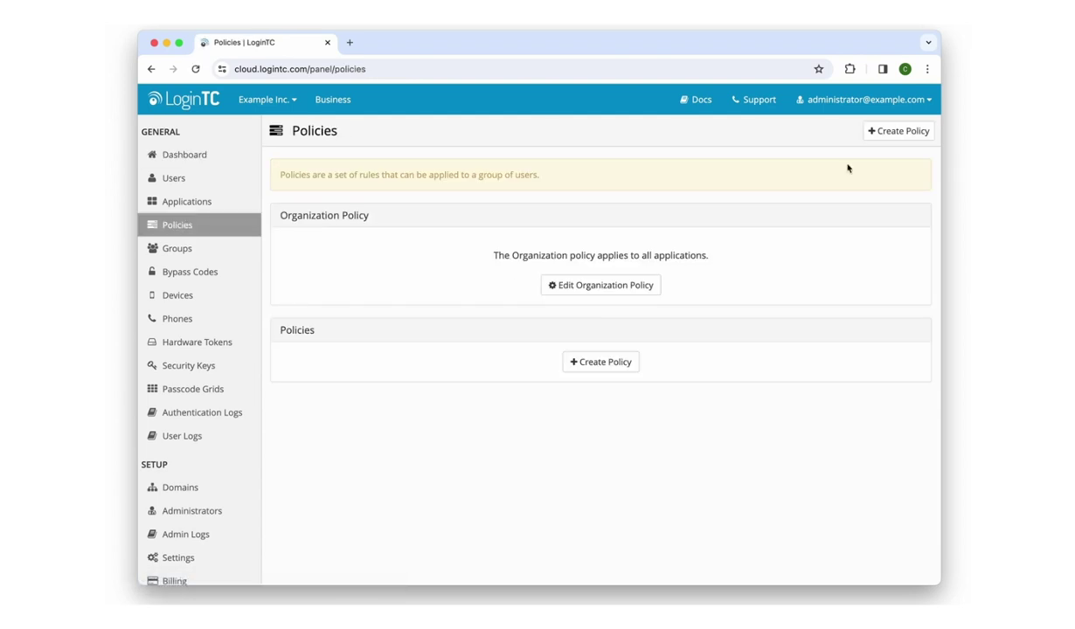
click(888, 132)
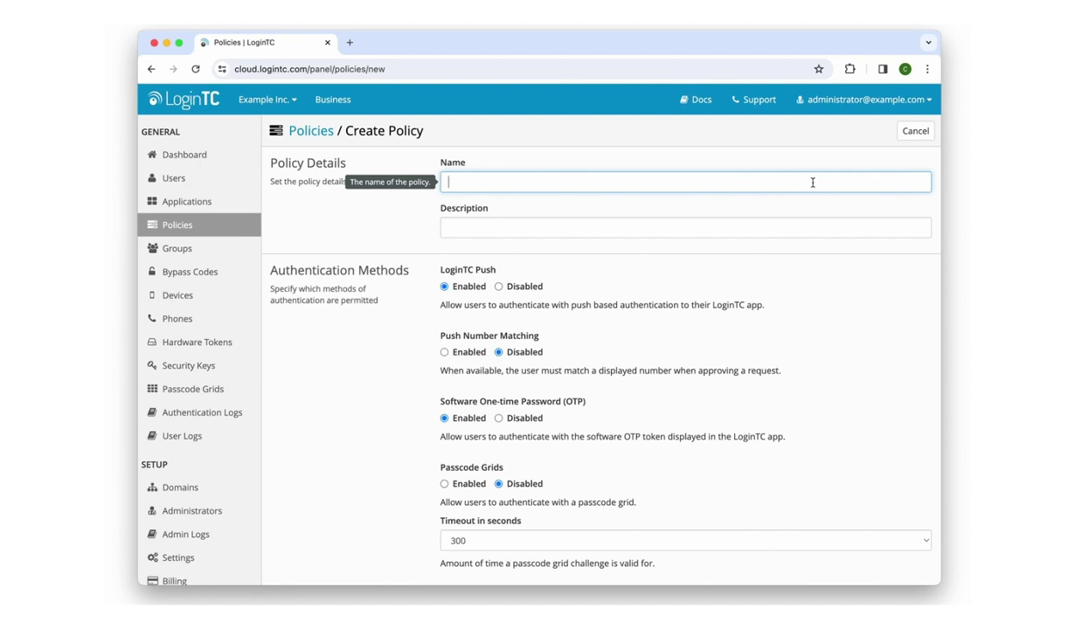
text(Offline Authentication Policy)
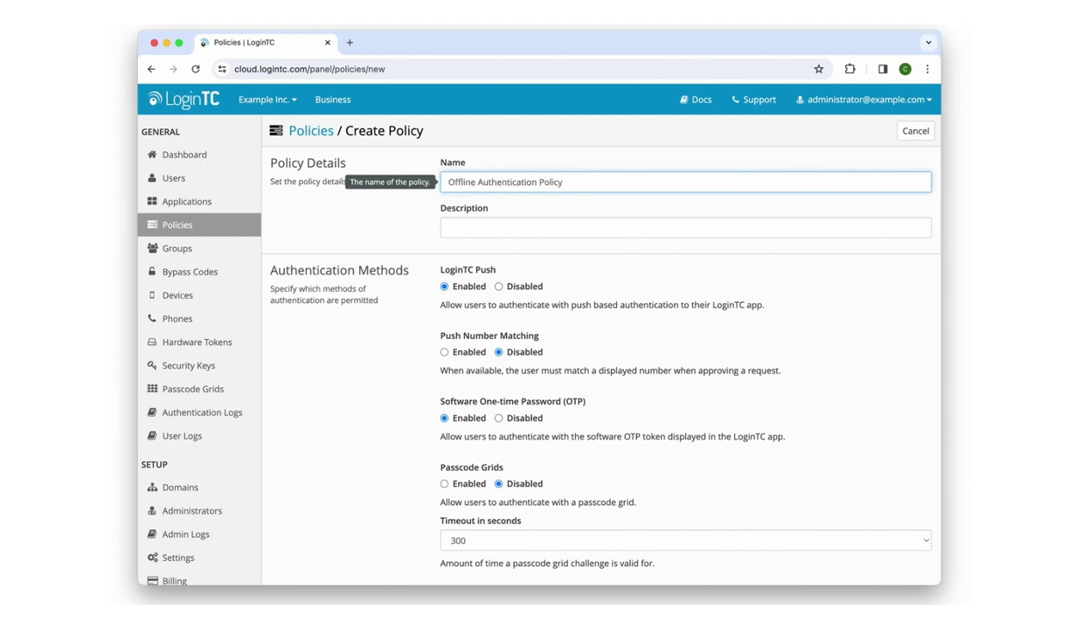
click(895, 307)
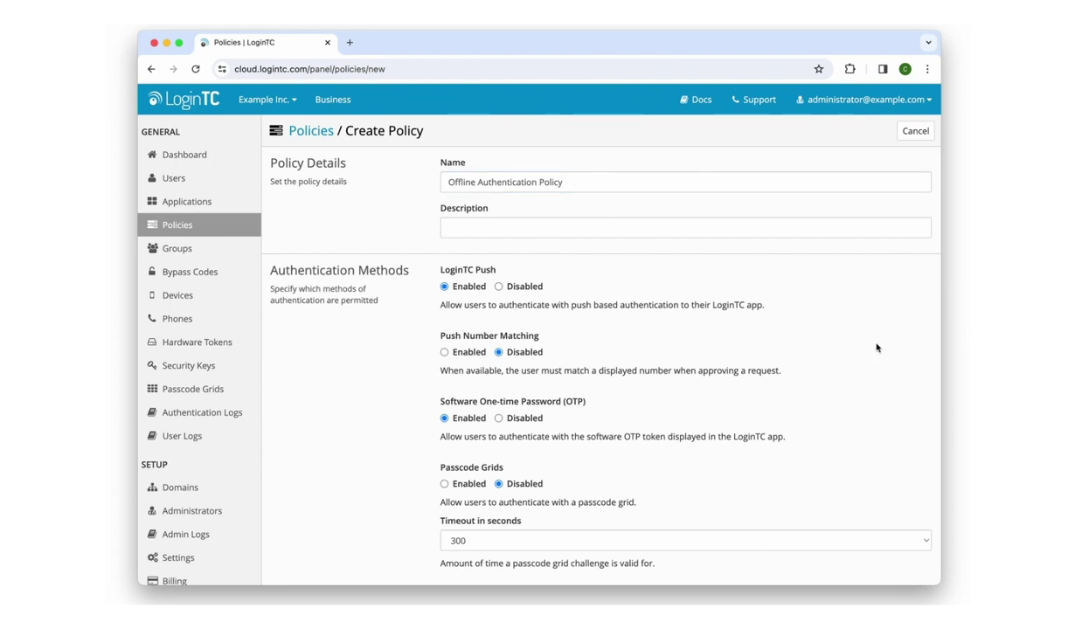
click(444, 352)
Enable Offline Authentication with Offline QR Scan, Passcode Grids and Offline Bypass Codes allowed
scroll(405, 357, down, 15)
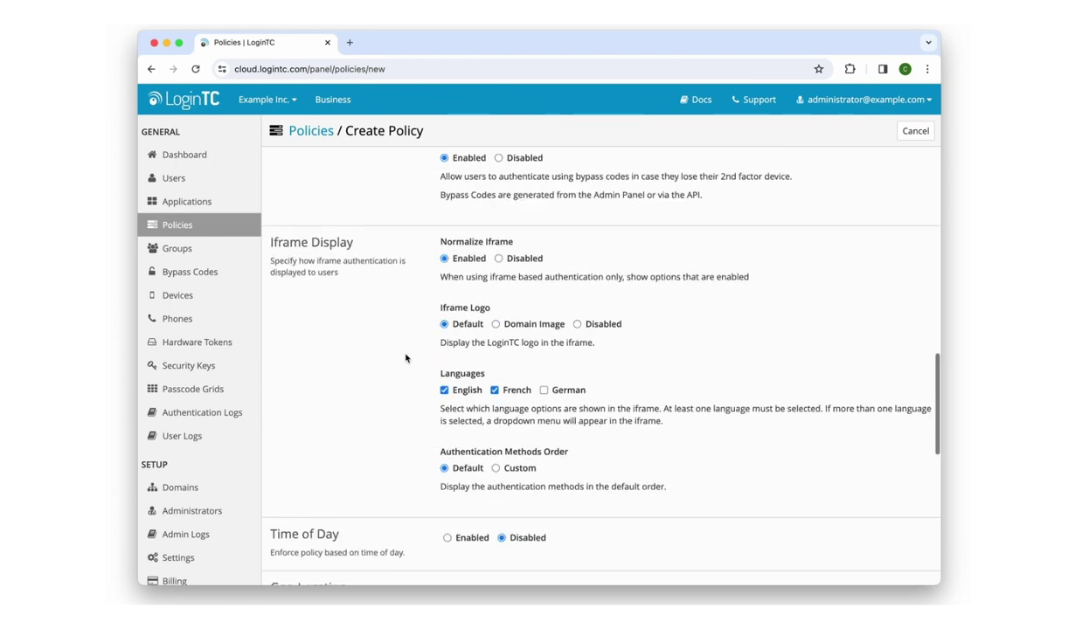
scroll(406, 357, down, 3)
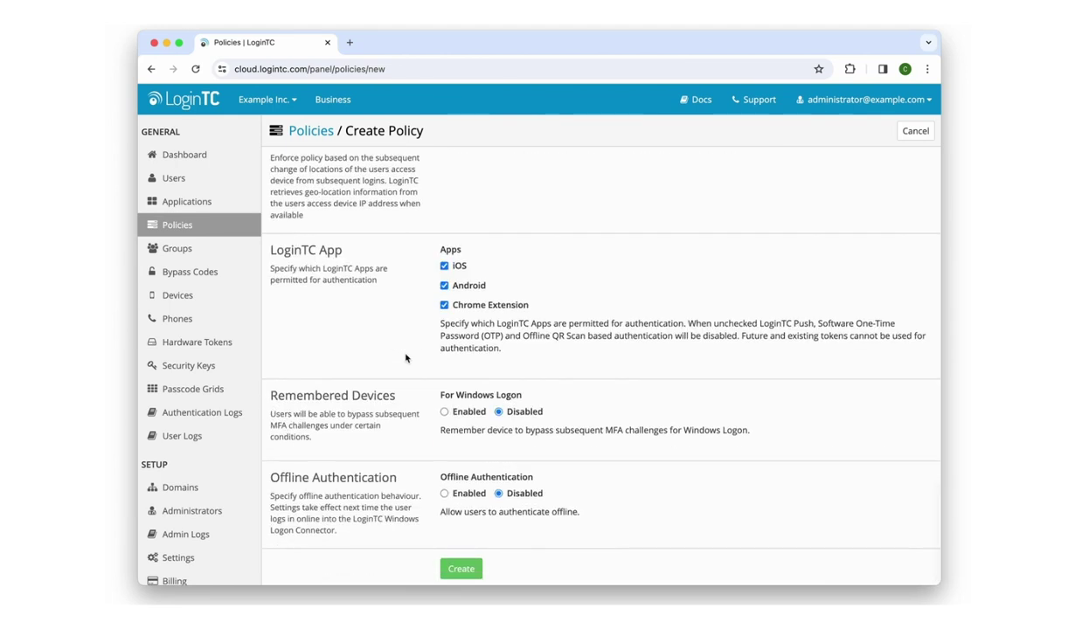
click(444, 493)
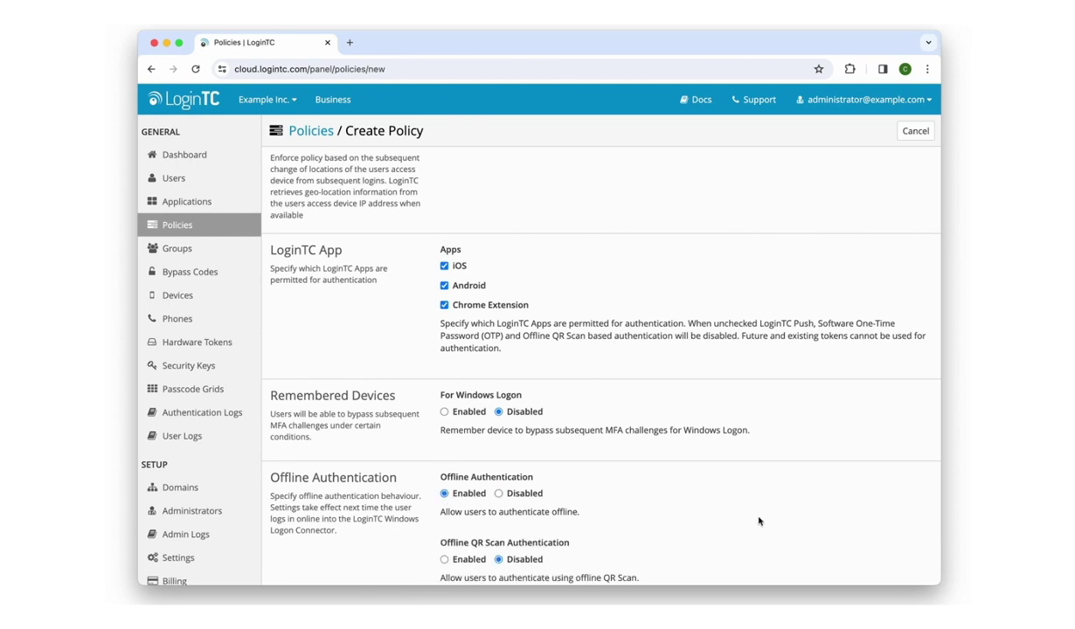
scroll(759, 522, down, 5)
click(443, 370)
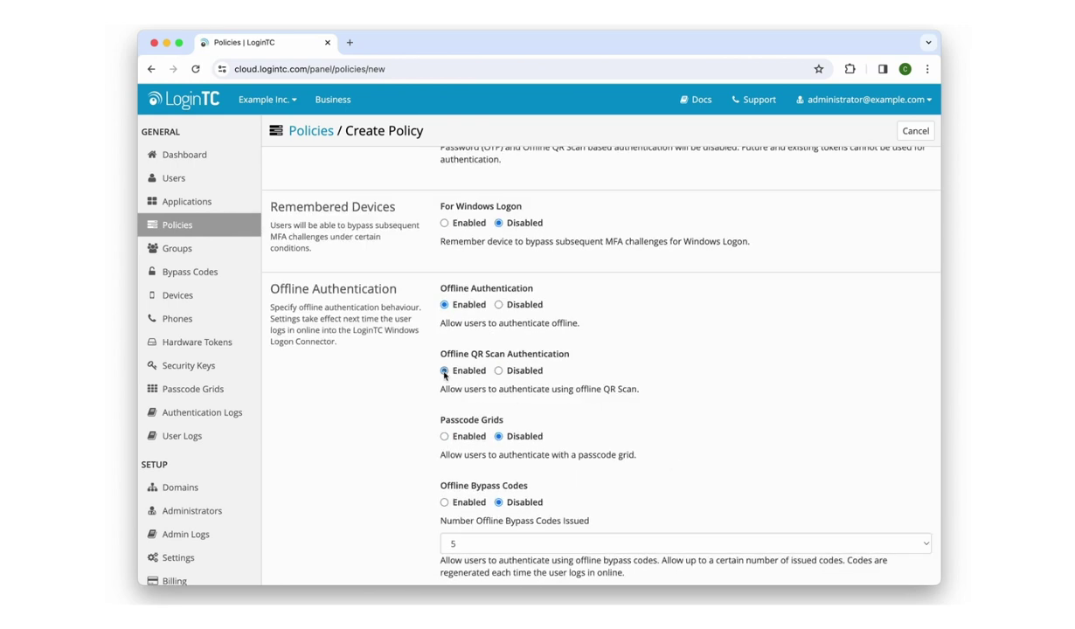
click(443, 437)
click(444, 501)
Also allow offline Hardware Tokens and Security Keys, then create the policy
scroll(408, 506, down, 5)
click(444, 392)
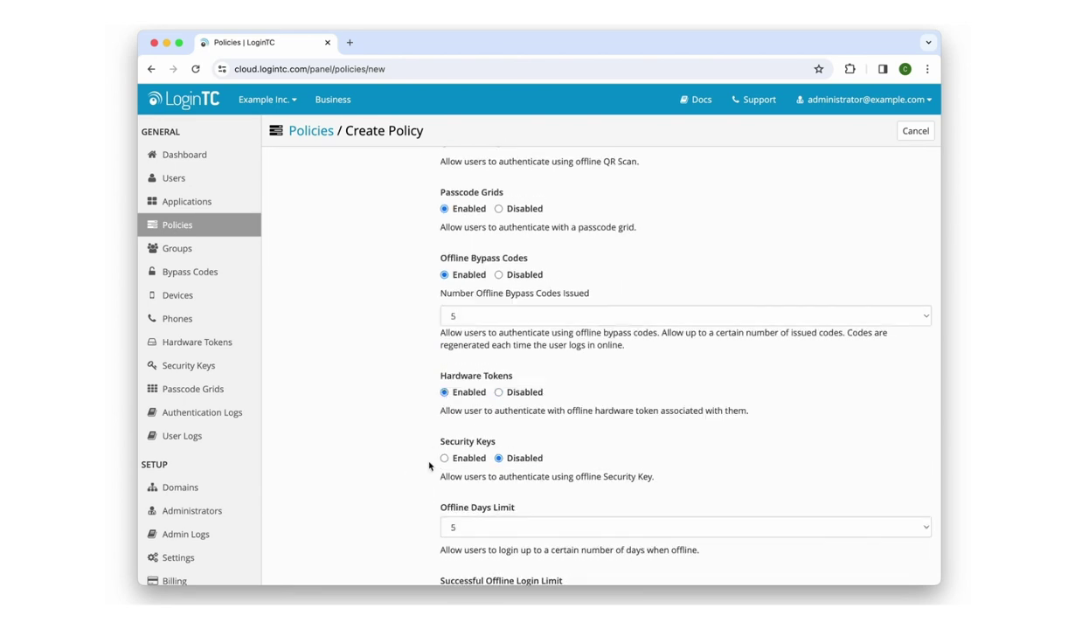
click(443, 457)
scroll(422, 473, down, 5)
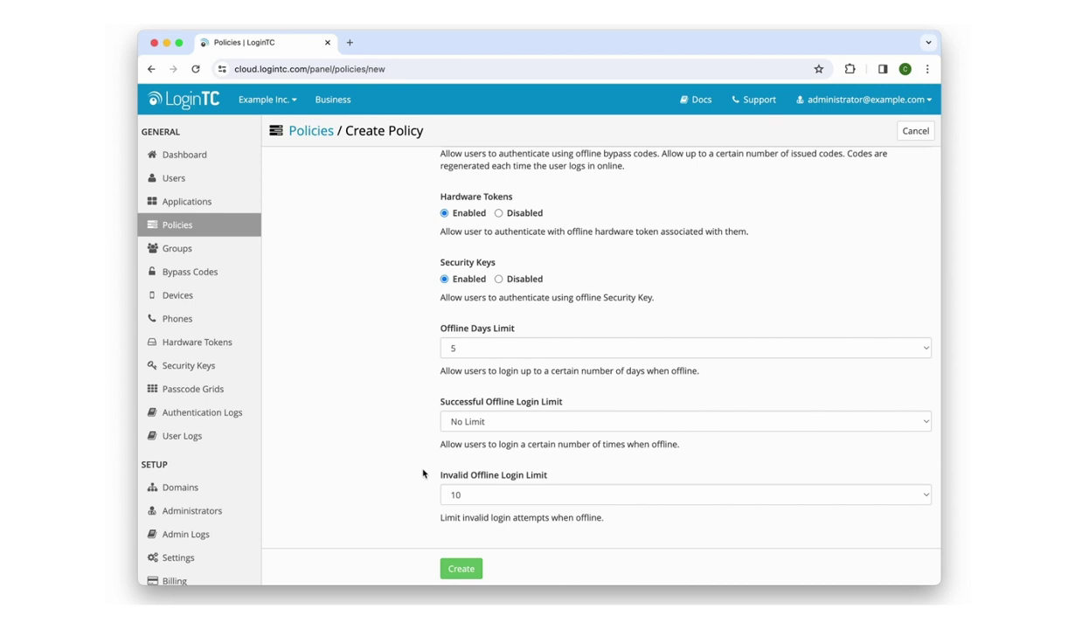
click(458, 568)
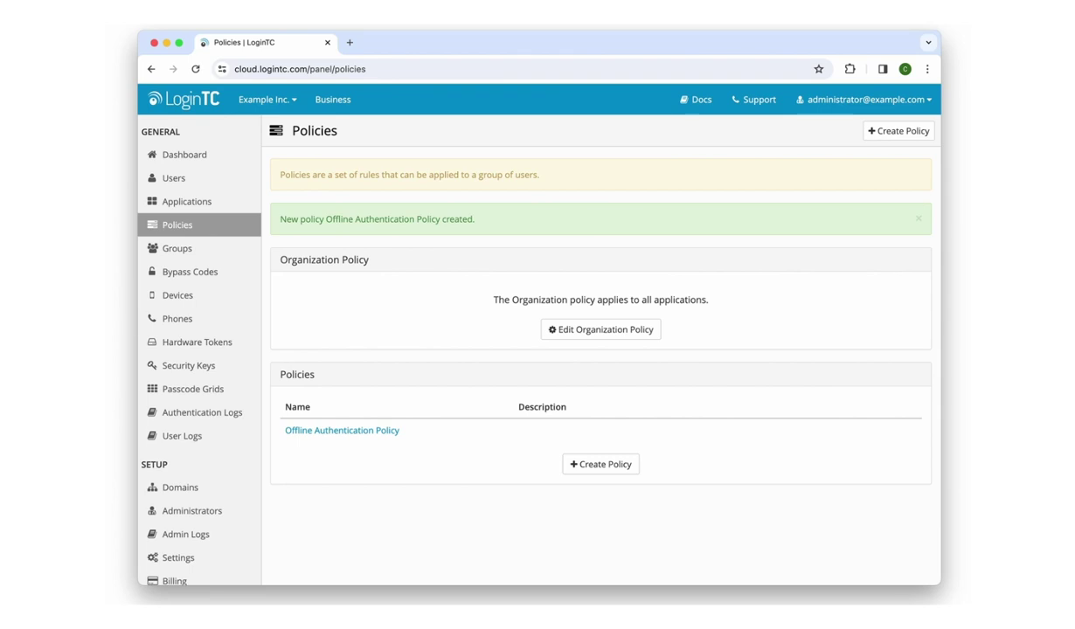
Apply the Offline Authentication Policy to the Microsoft Windows Logon application
click(233, 201)
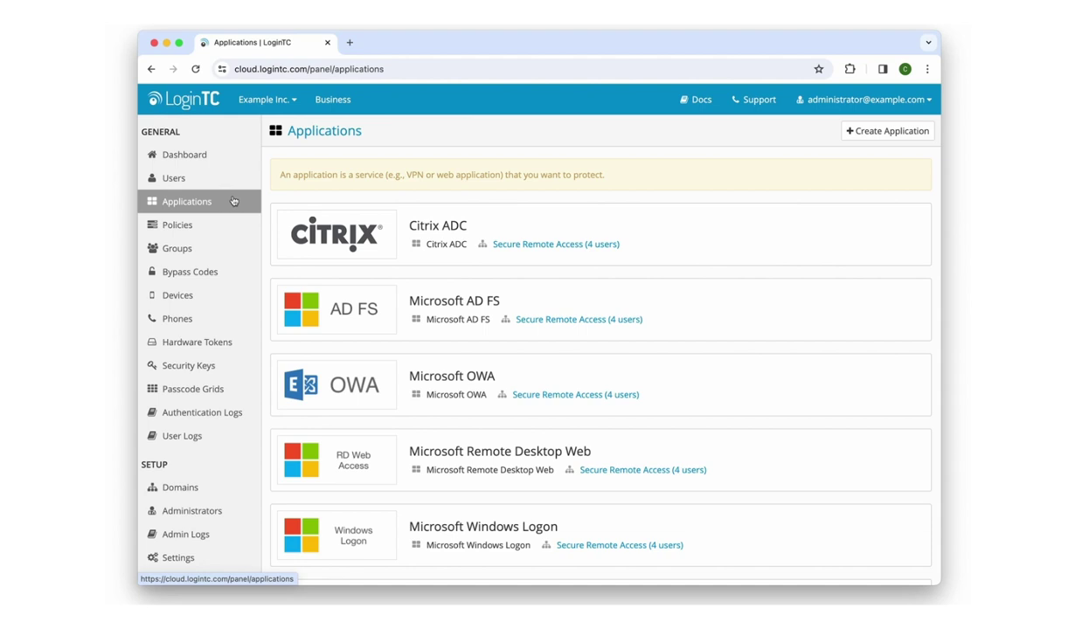
click(691, 529)
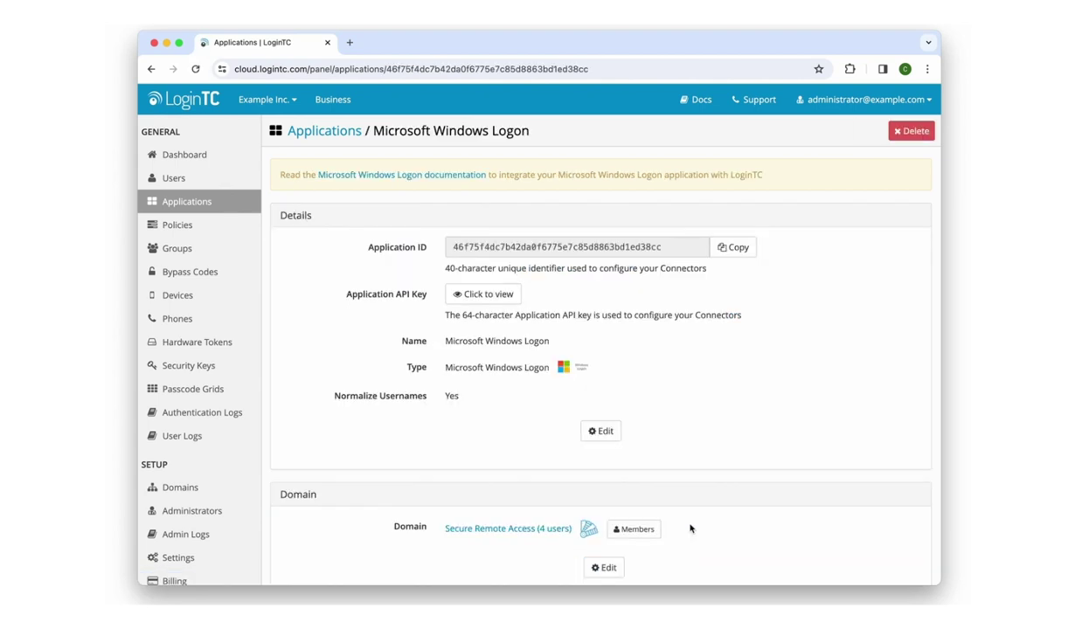
scroll(690, 527, down, 7)
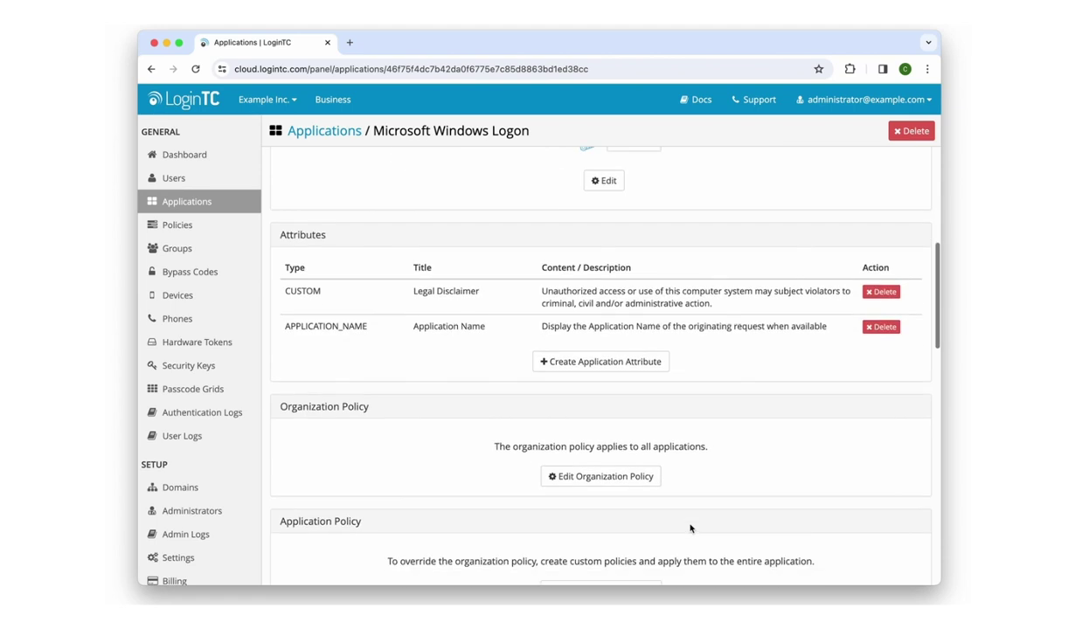
click(637, 409)
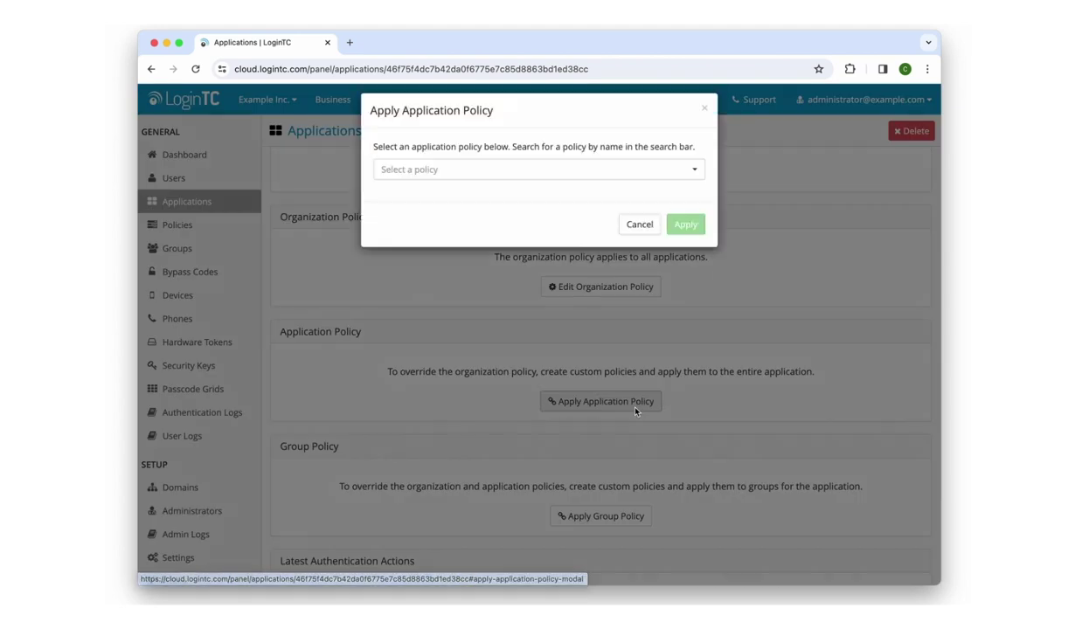
click(624, 180)
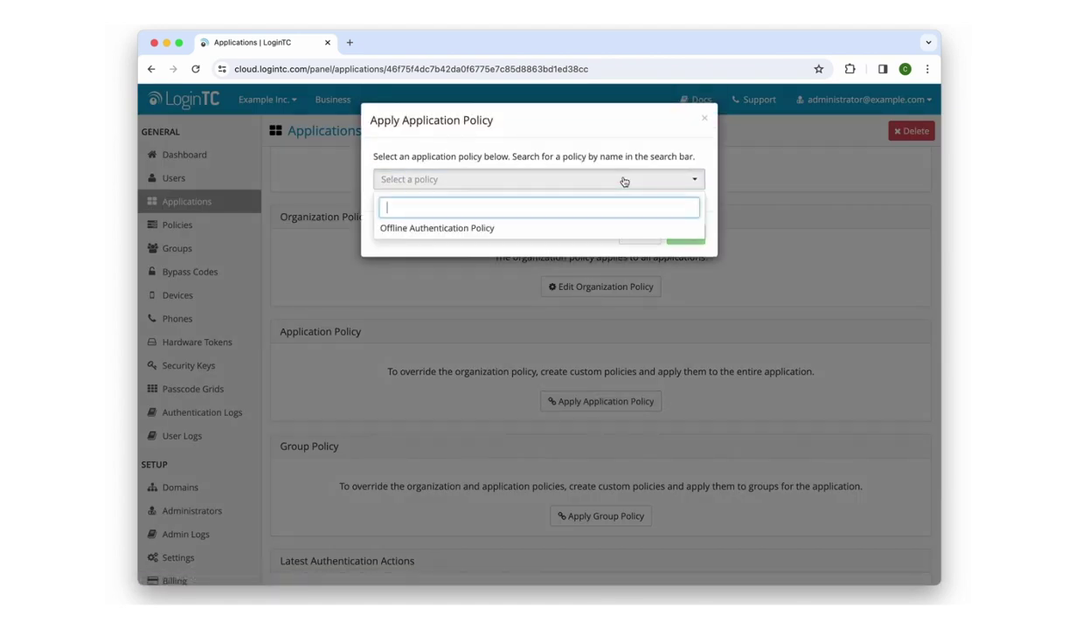
click(563, 228)
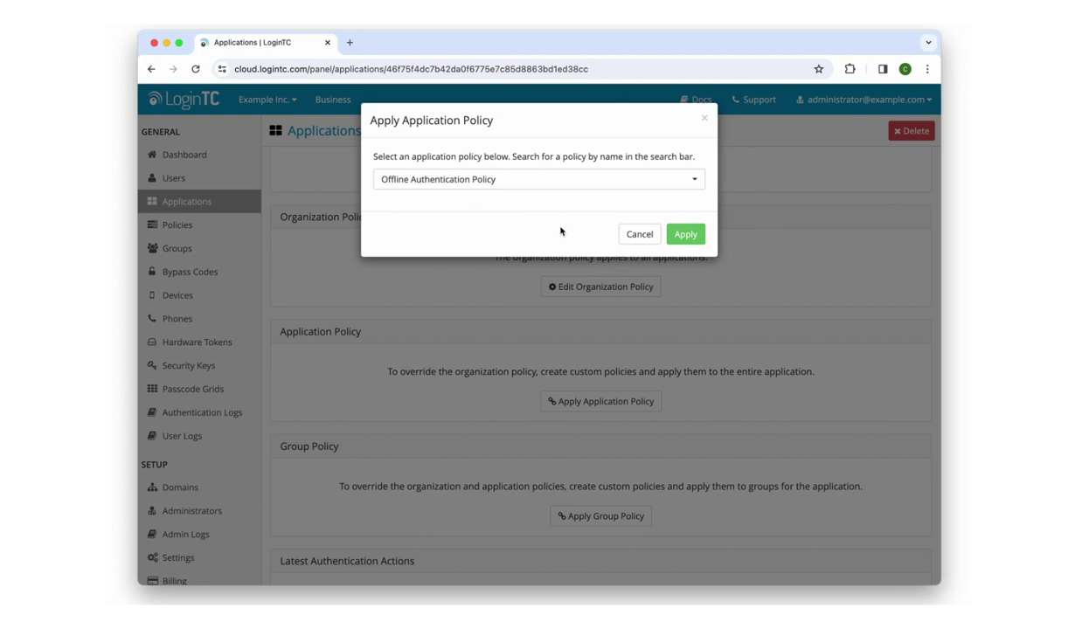
click(687, 237)
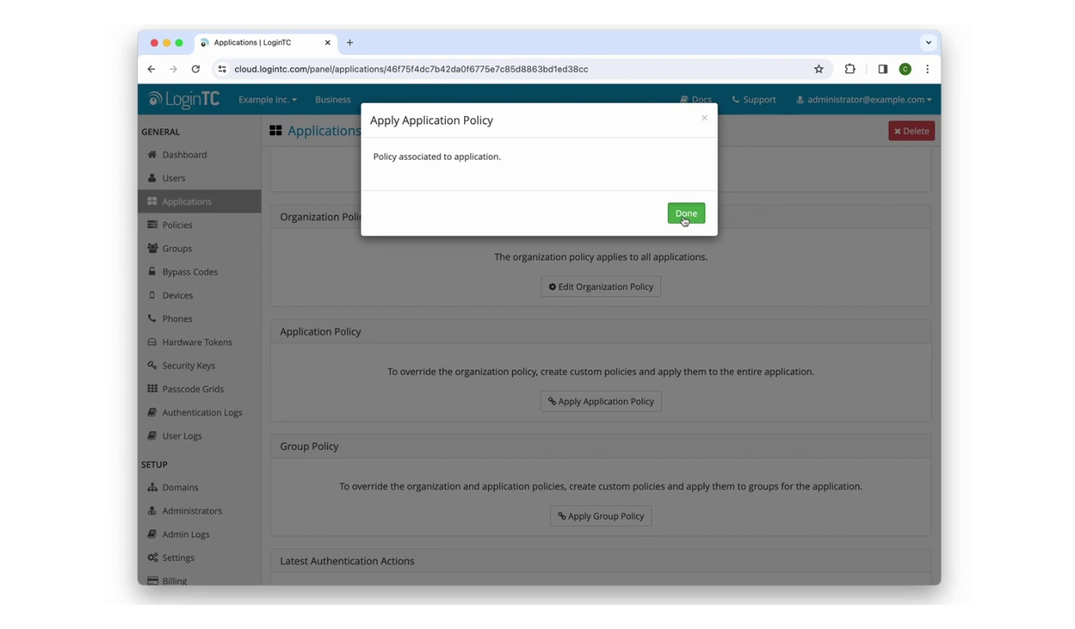
Dismiss the confirmation, then sign in to Windows with the account password and a LoginTC push request
click(685, 214)
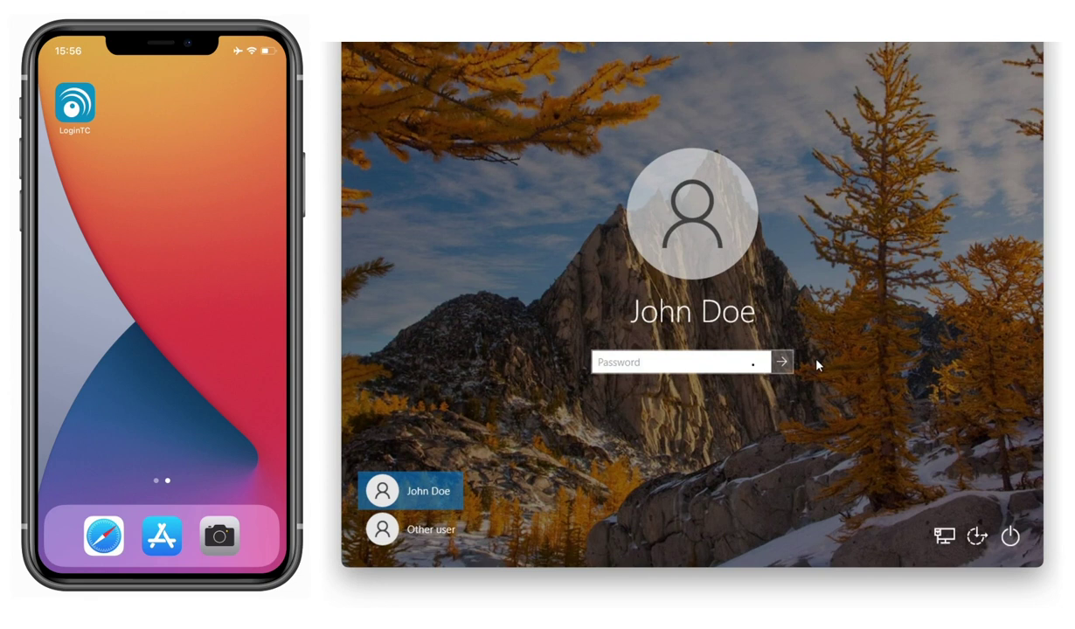
click(748, 366)
text(••••••)
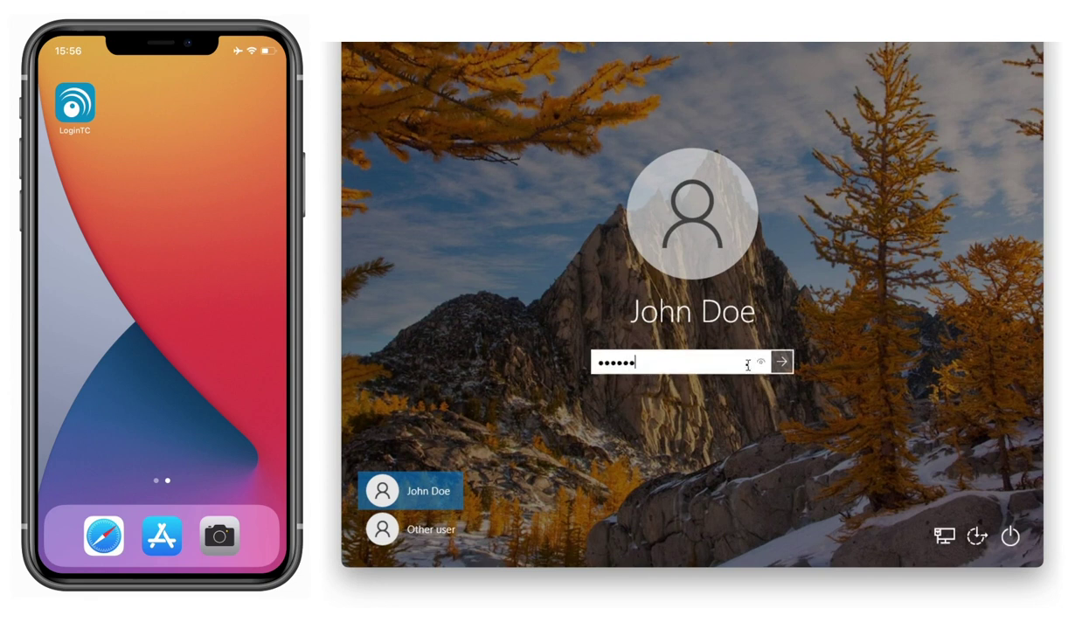
text(••••)
click(775, 366)
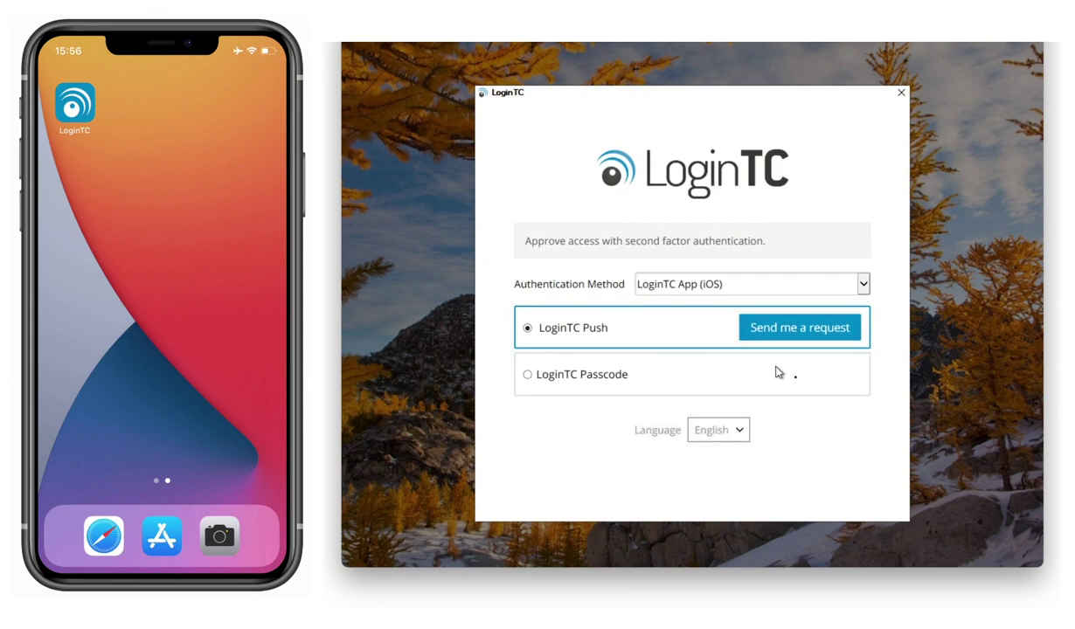
click(848, 334)
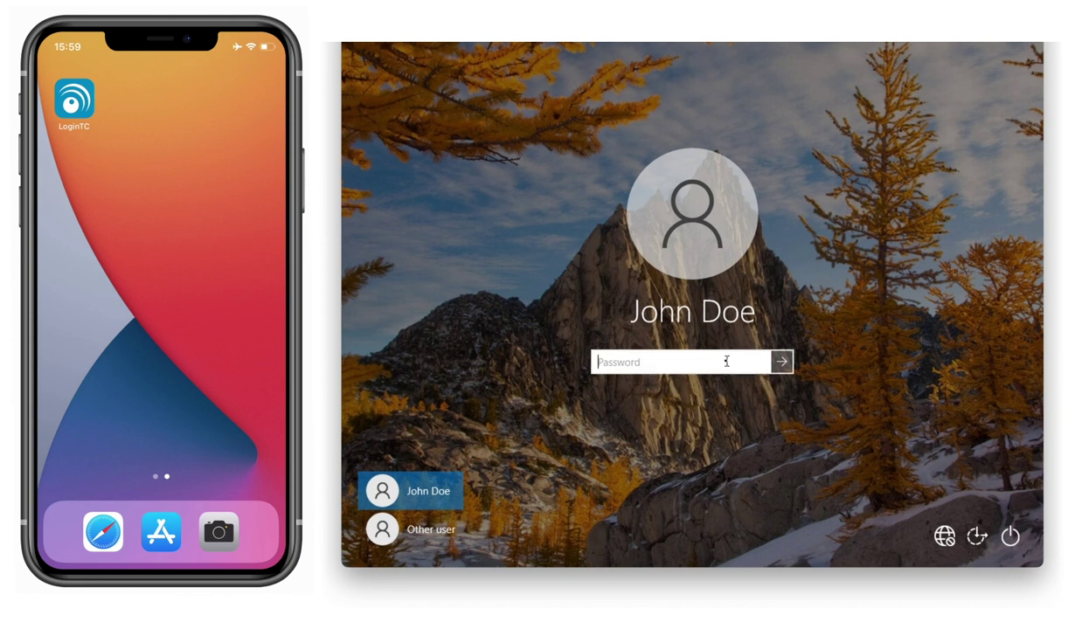
Sign in offline with the account password and the six-digit passcode from the LoginTC app
text(••••••••••)
click(783, 367)
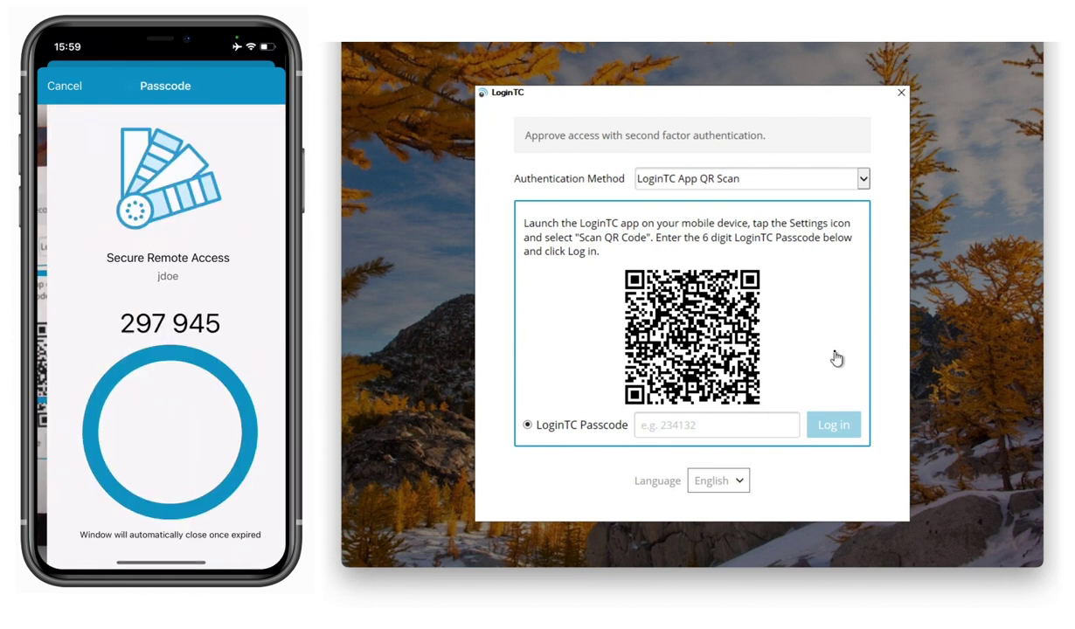
click(756, 423)
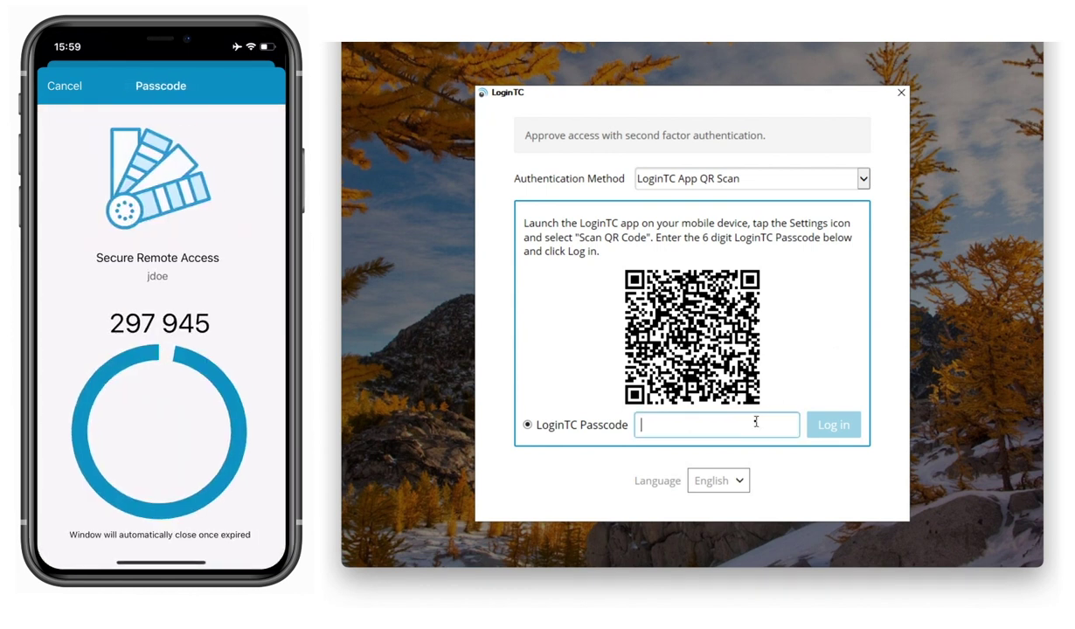
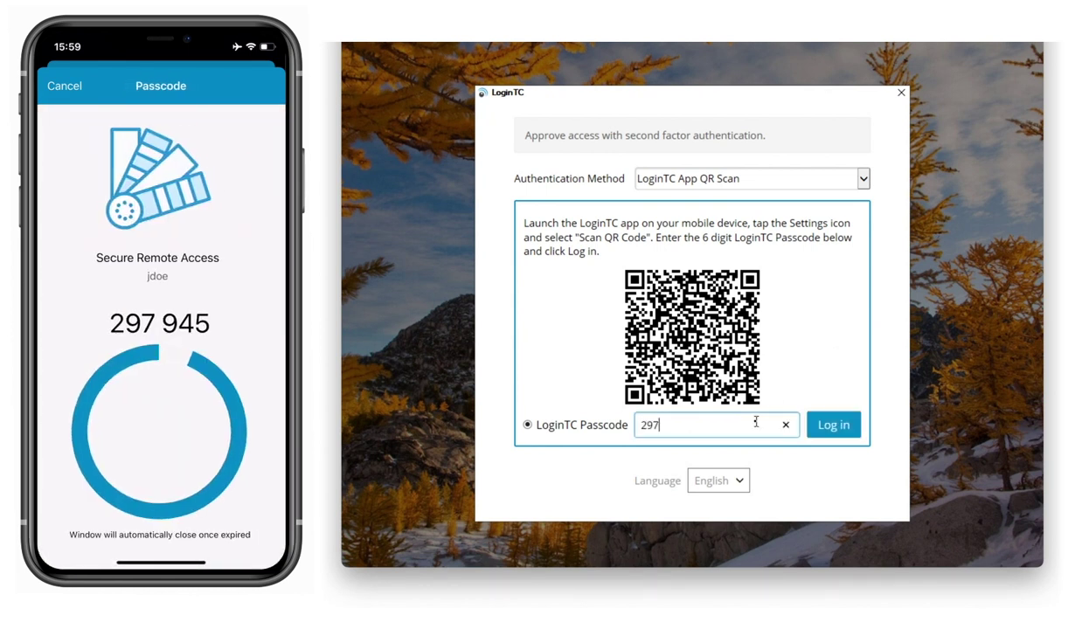
click(833, 425)
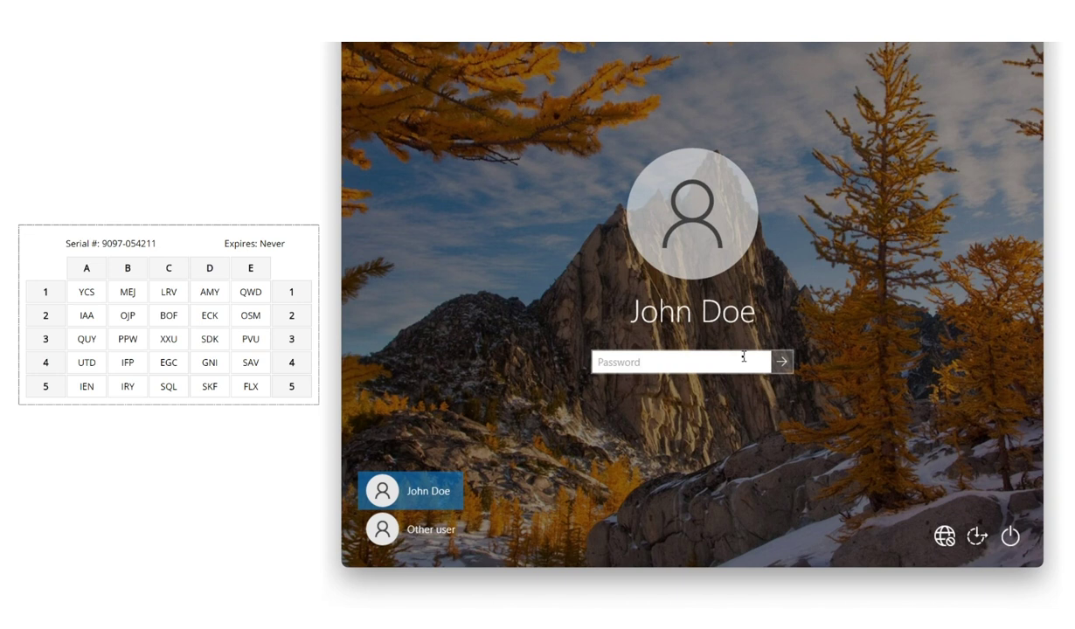
Submit the password, switch to Passcode Grid, and enter the grid values for D4, C5 and D3
click(744, 362)
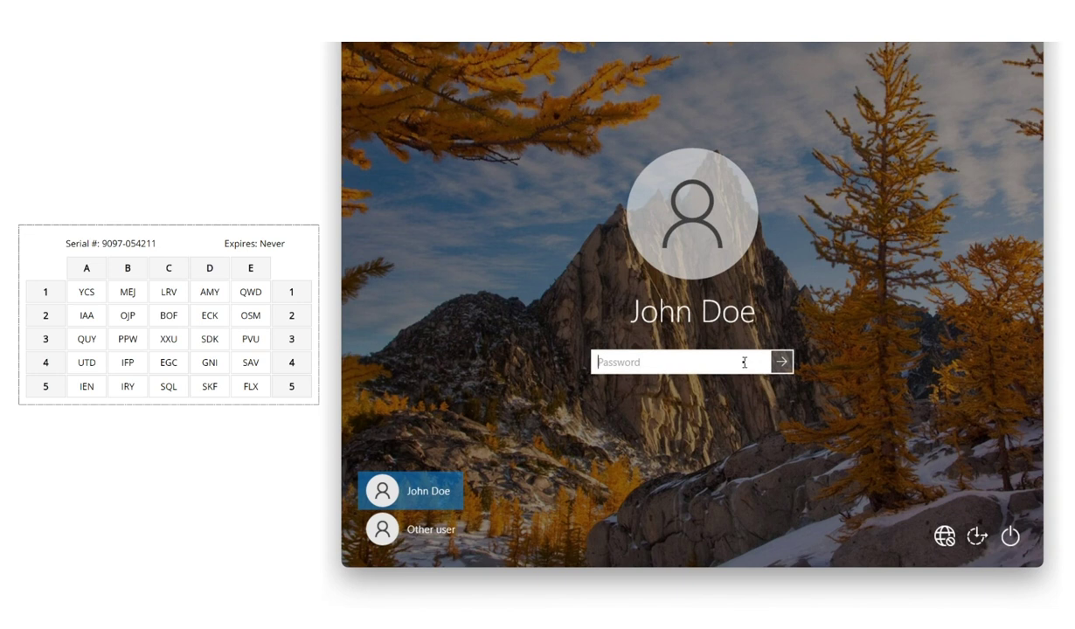
text(••••••••••)
click(778, 361)
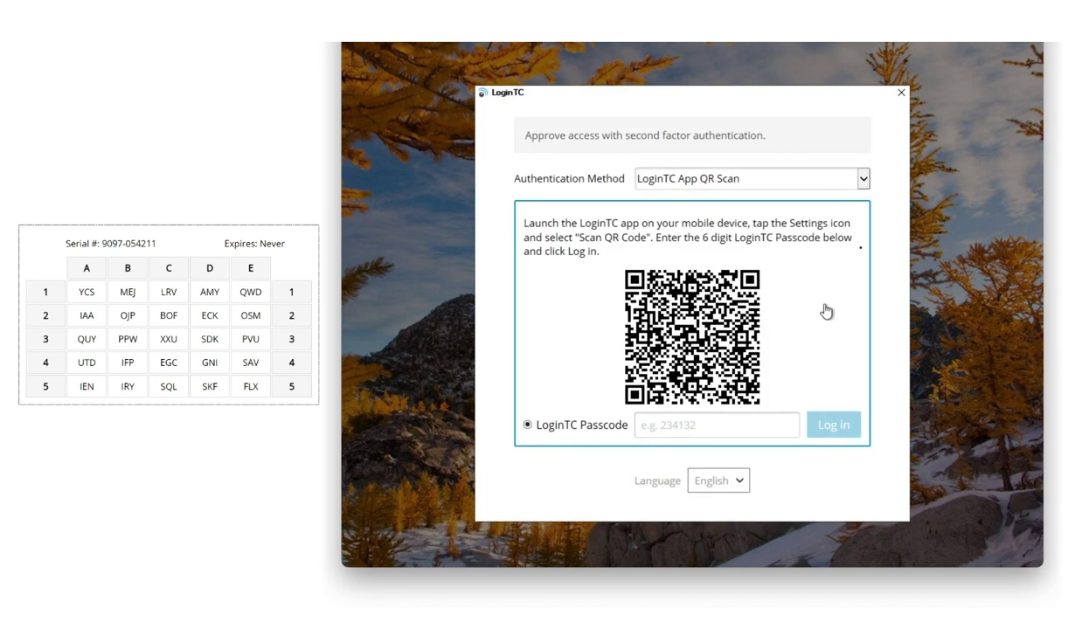
click(861, 181)
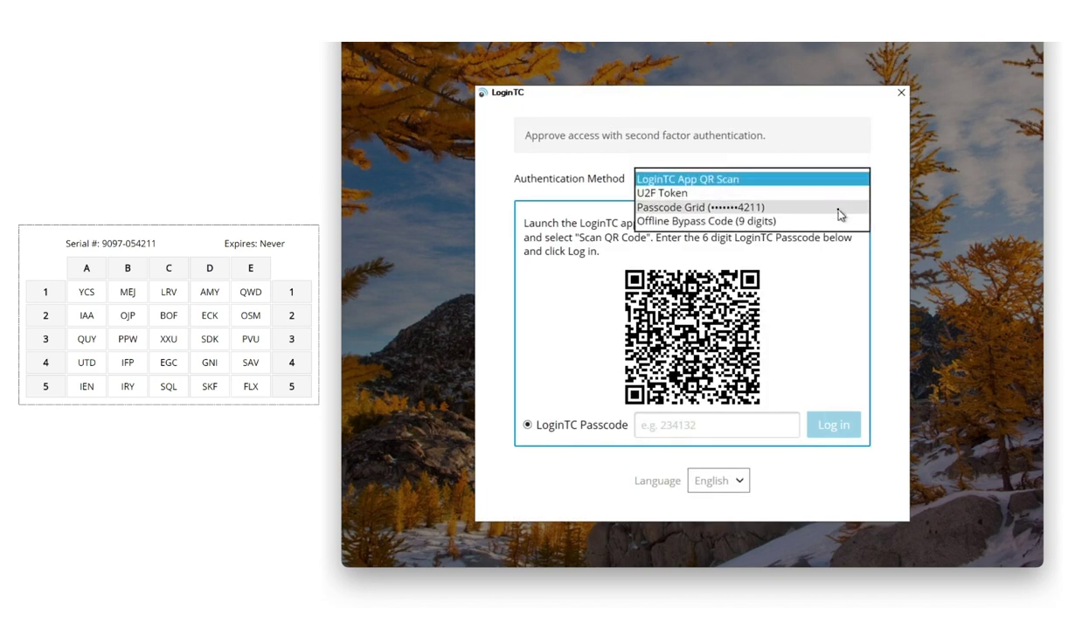
click(839, 207)
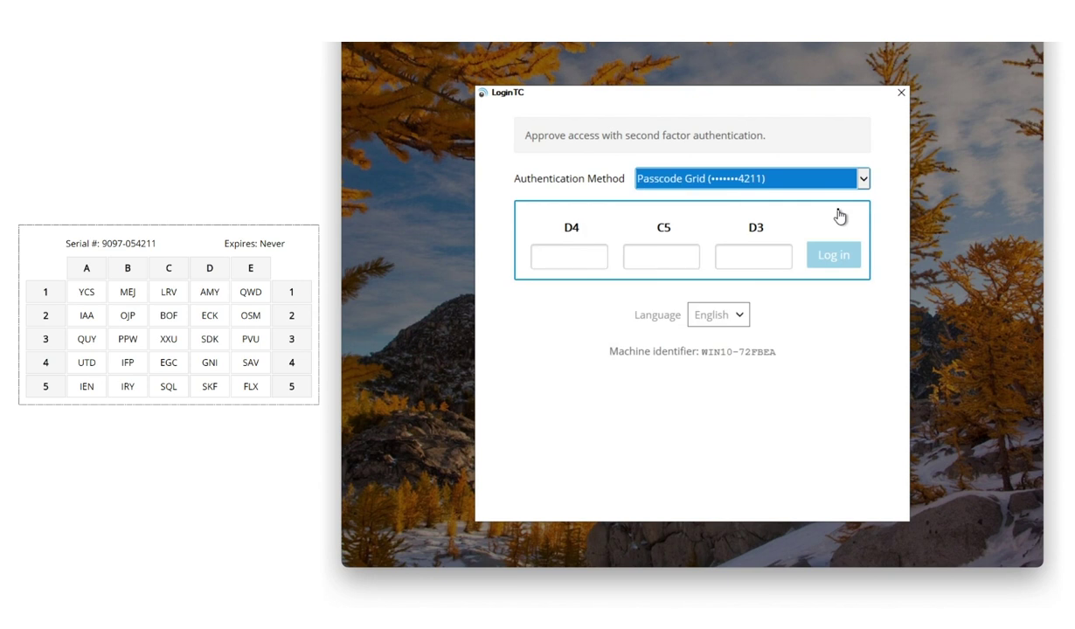
click(571, 253)
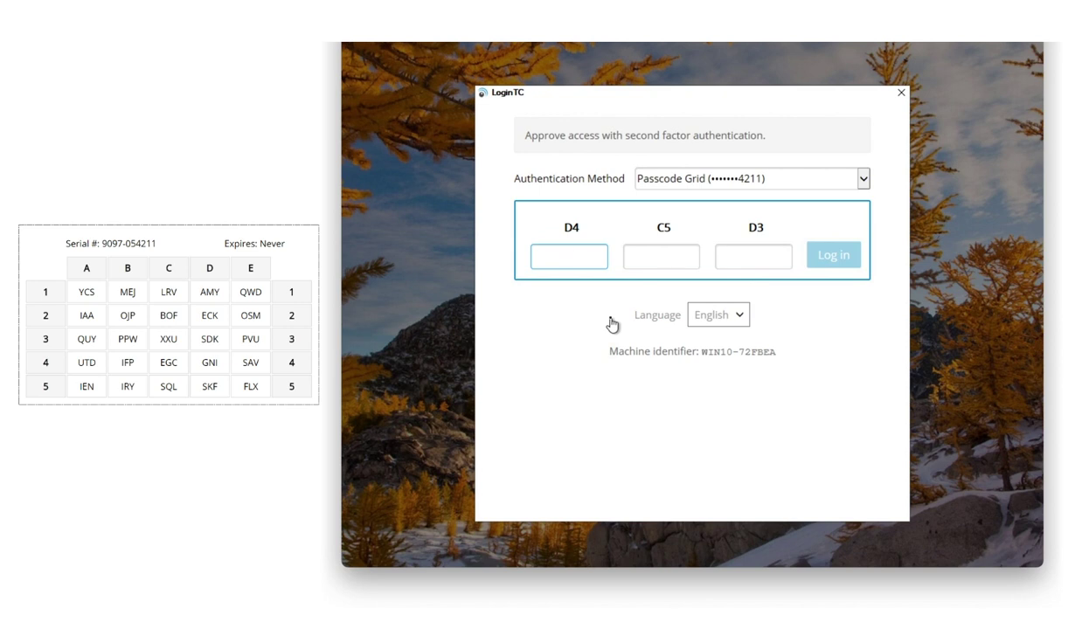
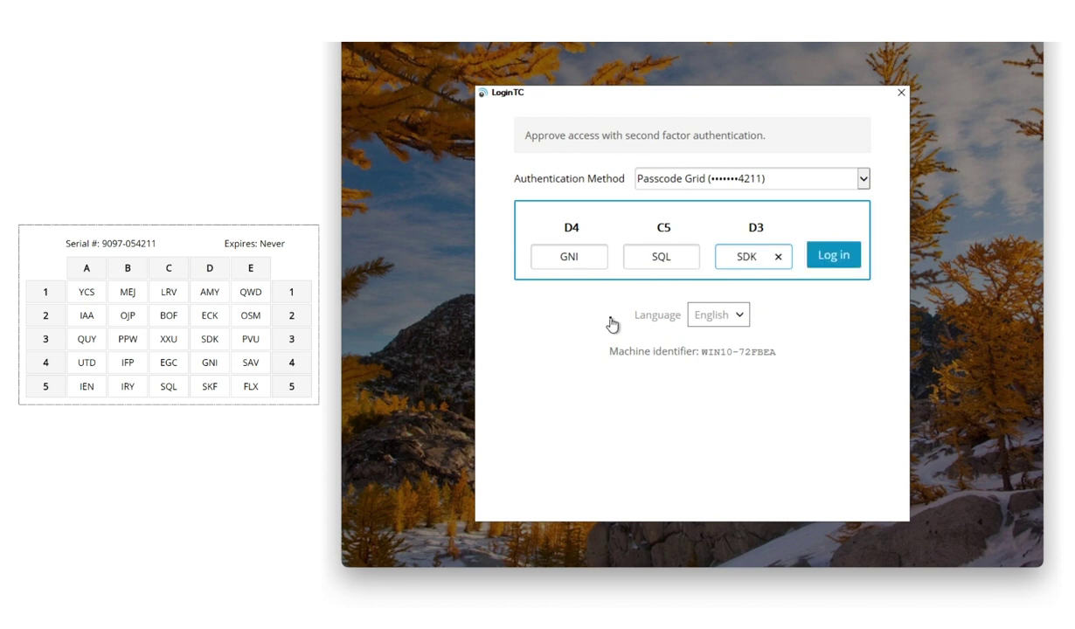
click(833, 260)
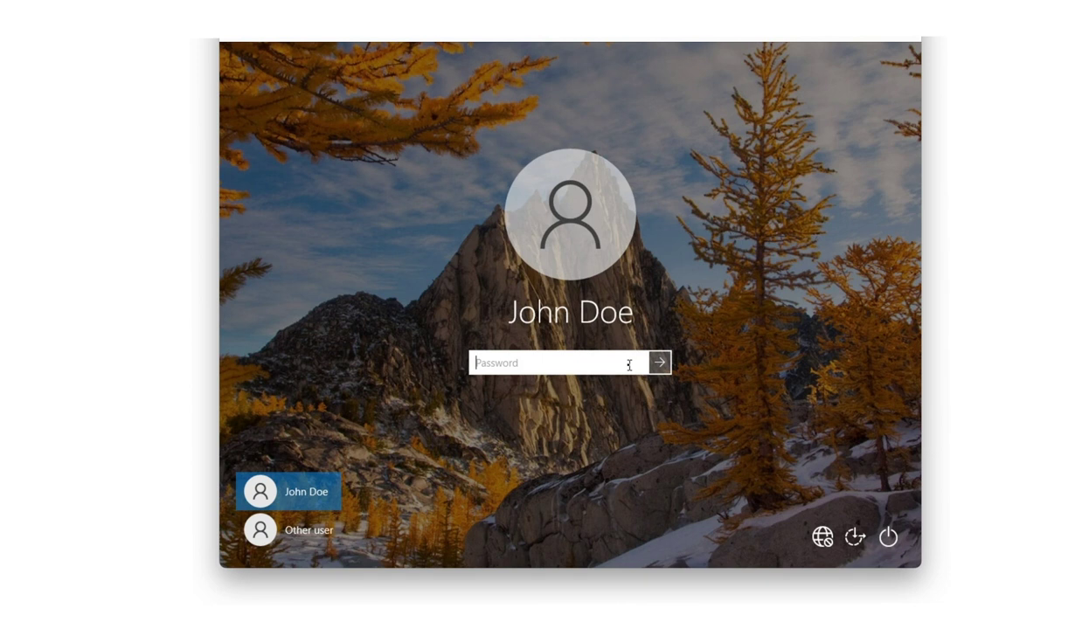
Submit the Windows password and switch the method to Offline Bypass Code (9 digits)
text(**********)
click(660, 363)
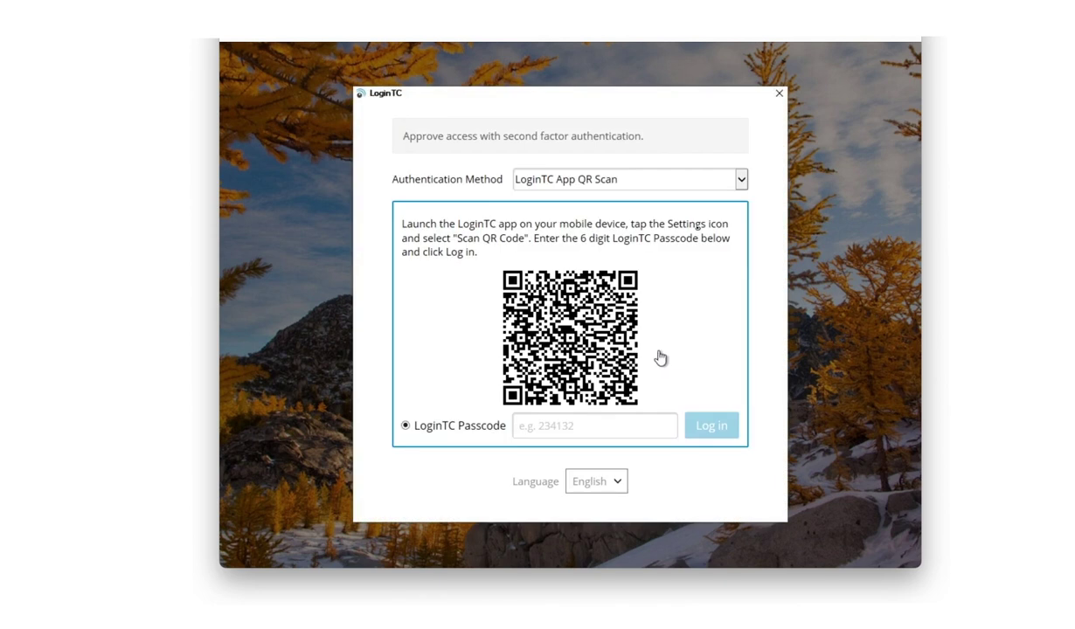
click(740, 181)
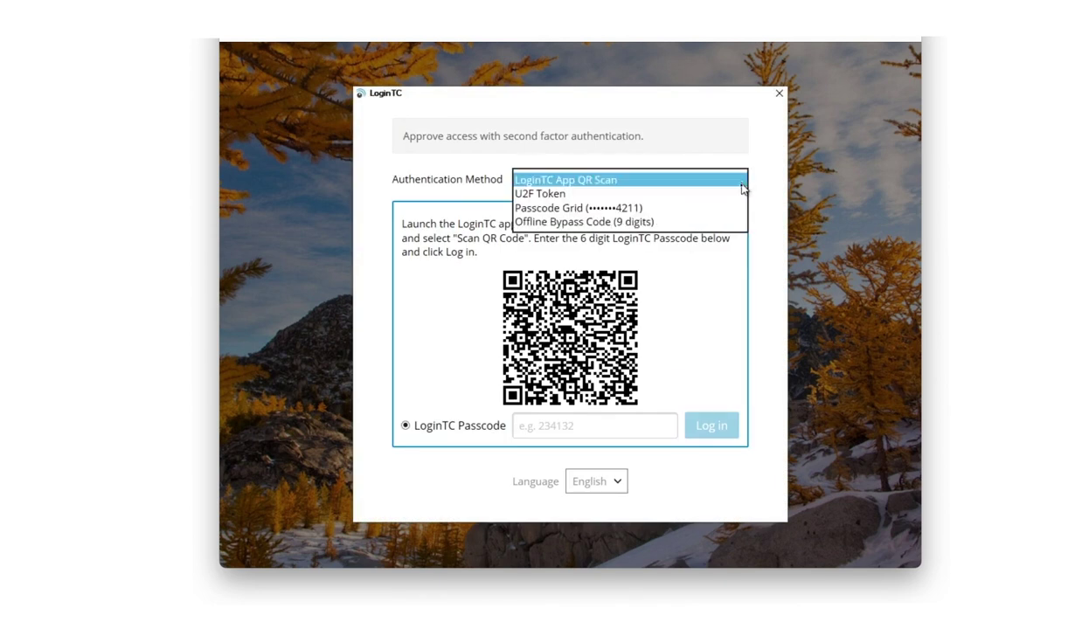
click(738, 222)
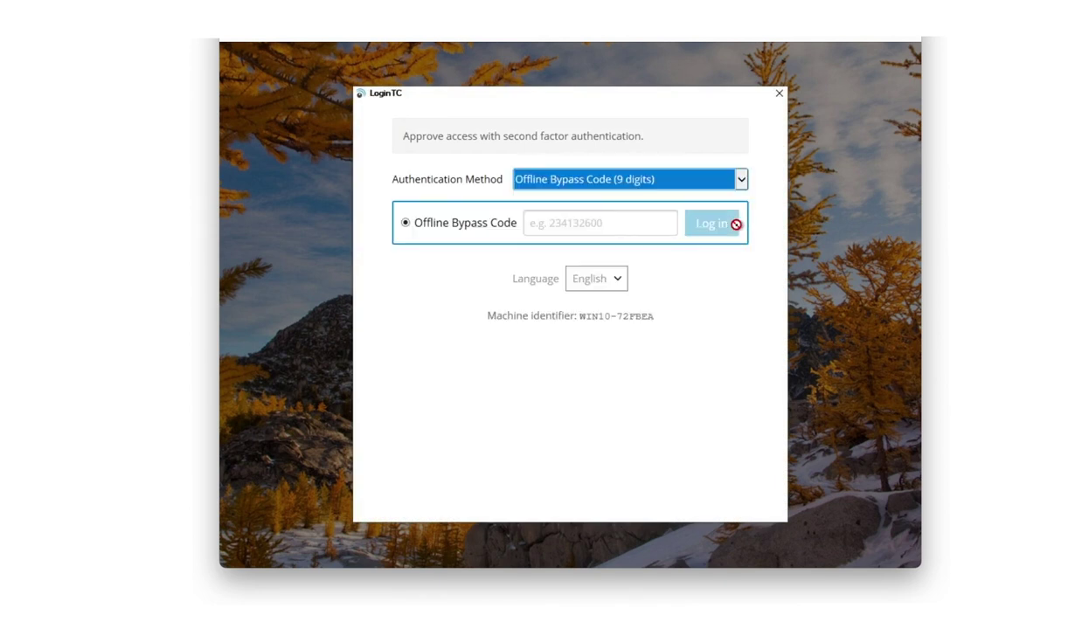
click(660, 226)
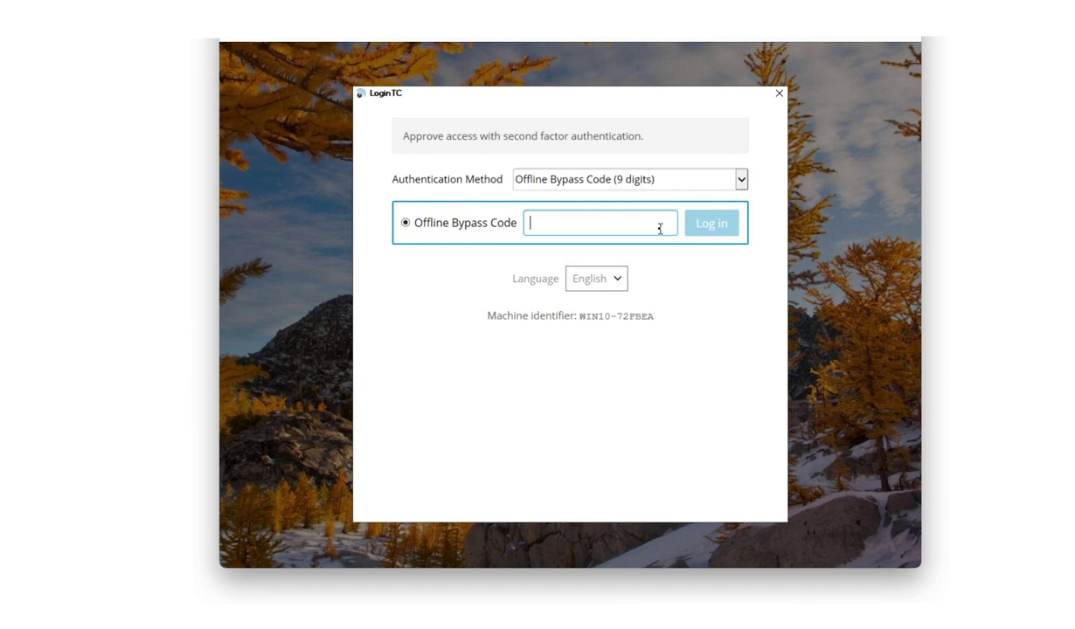
click(676, 343)
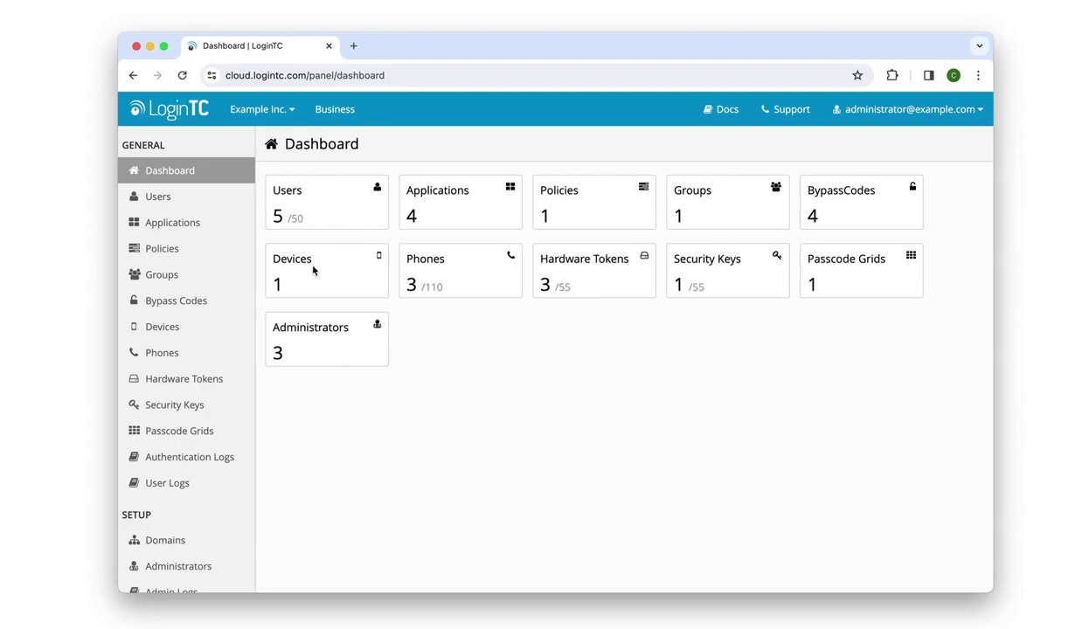
Search Users for the Windows logon username, open their details and scroll to Offline Bypass Codes
click(199, 204)
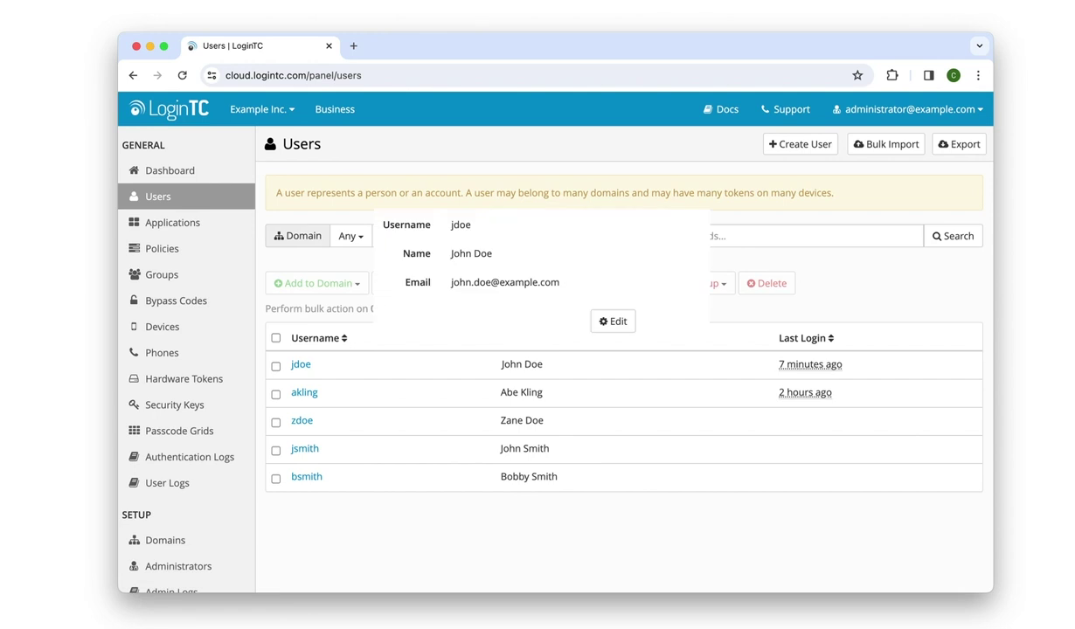
click(760, 235)
text(jdoe)
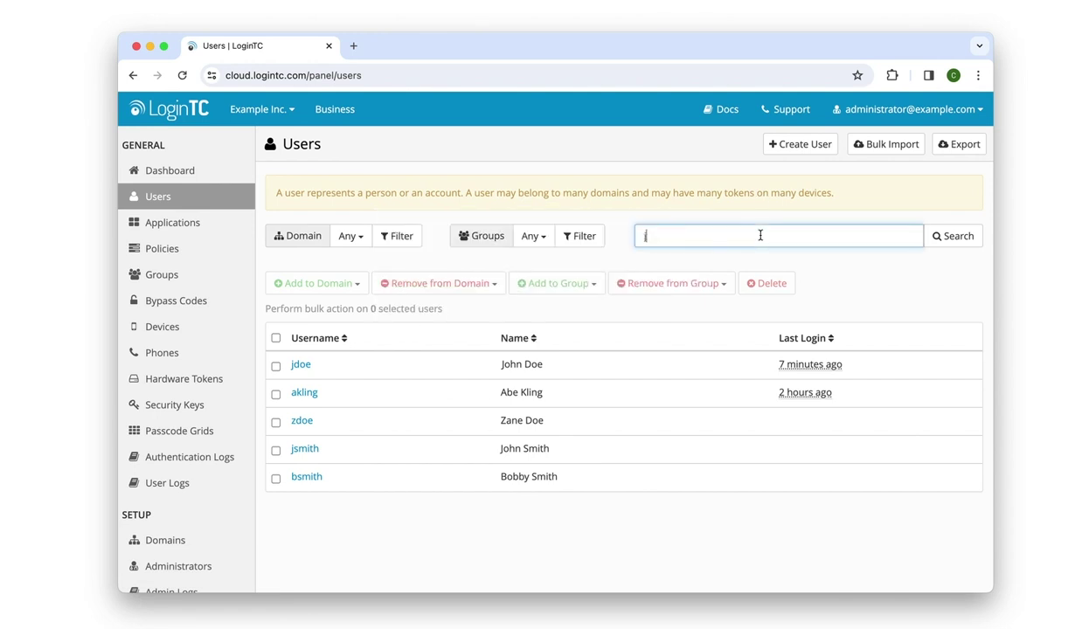
click(950, 240)
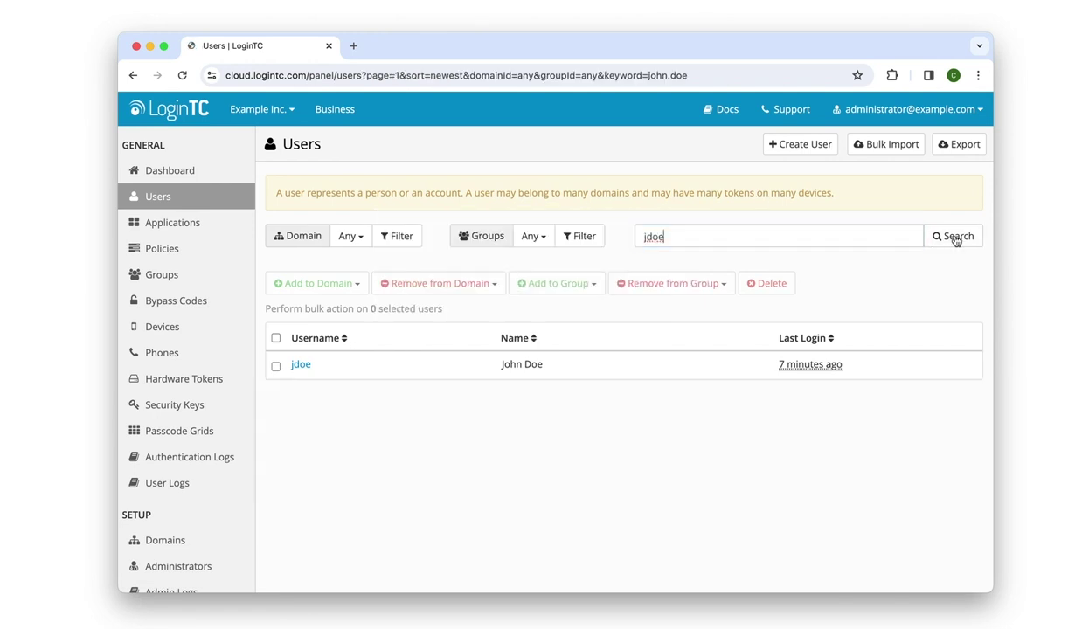
click(301, 366)
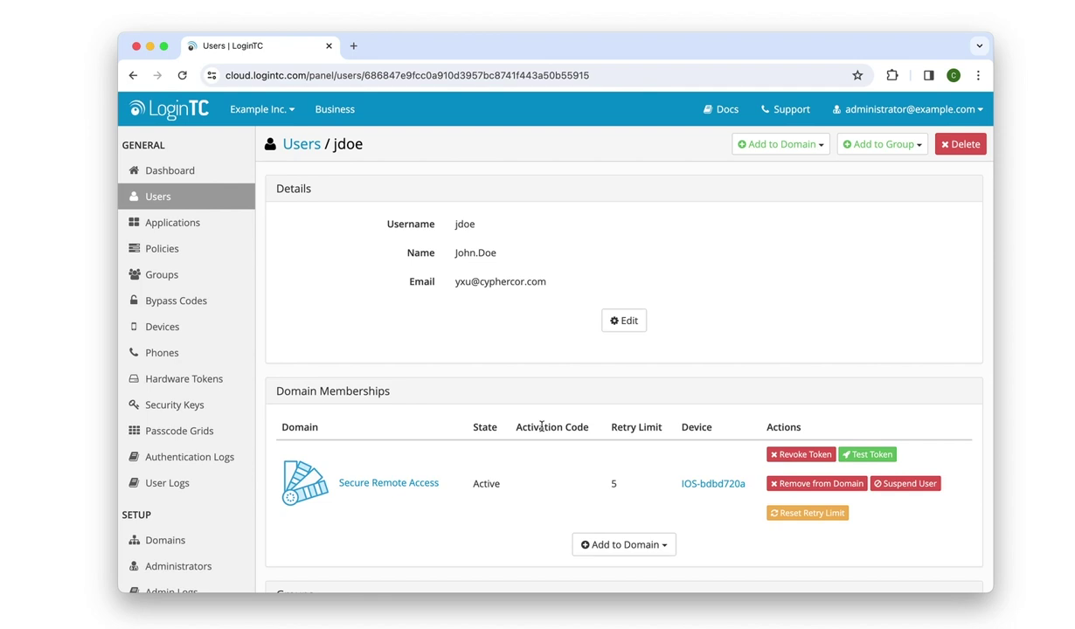
scroll(528, 455, down, 10)
scroll(529, 454, down, 4)
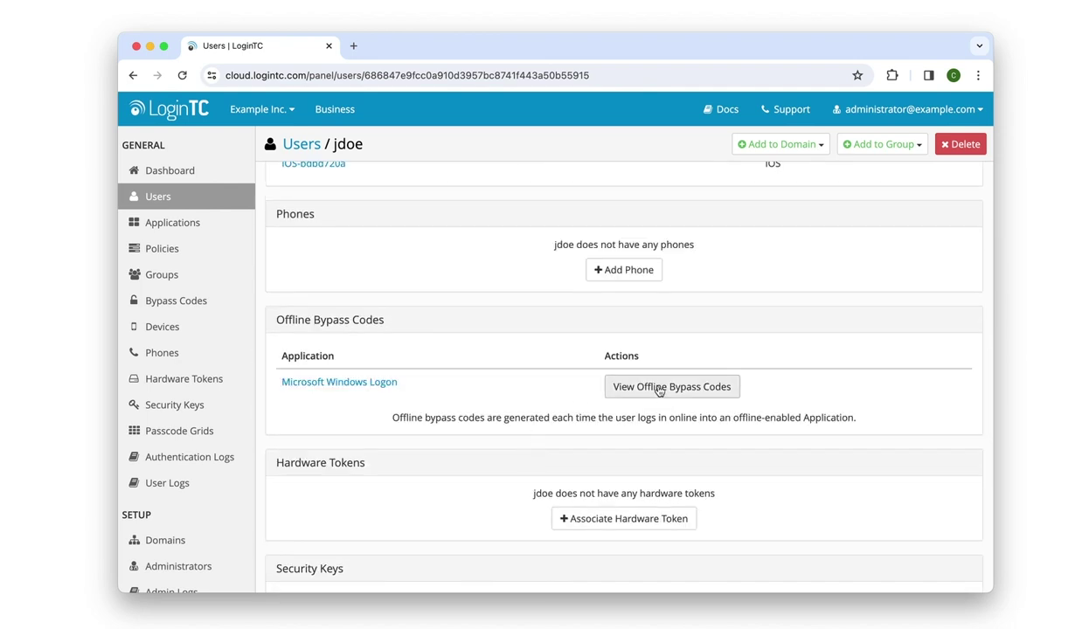
List the user's Windows Logon bypass codes for machine WIN10-72FBEA and reveal the first code
click(678, 389)
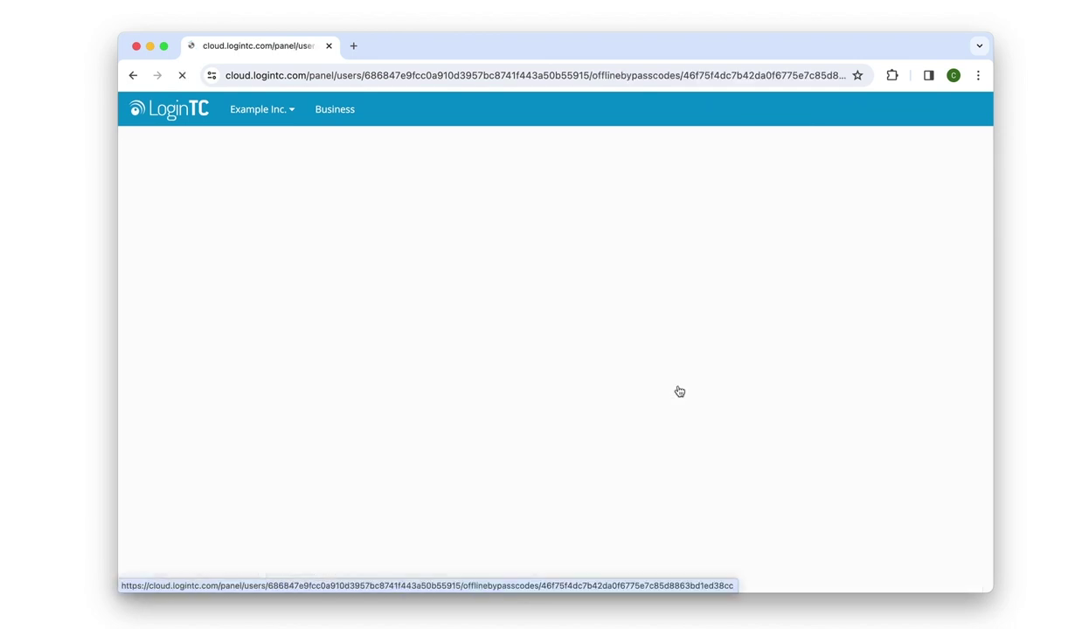
click(749, 184)
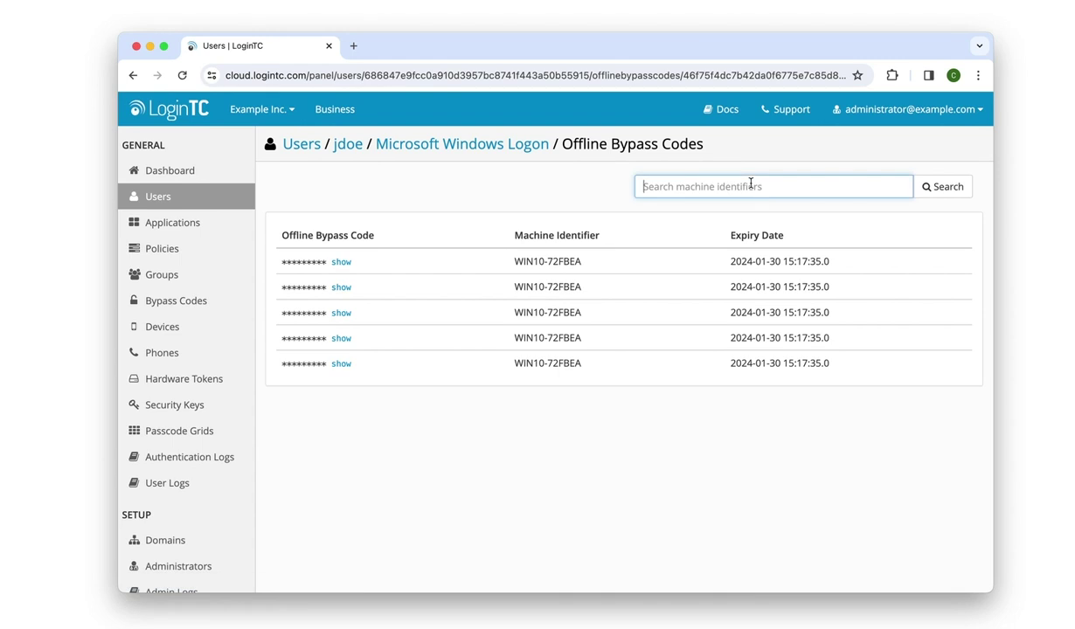
text(WIN10-)
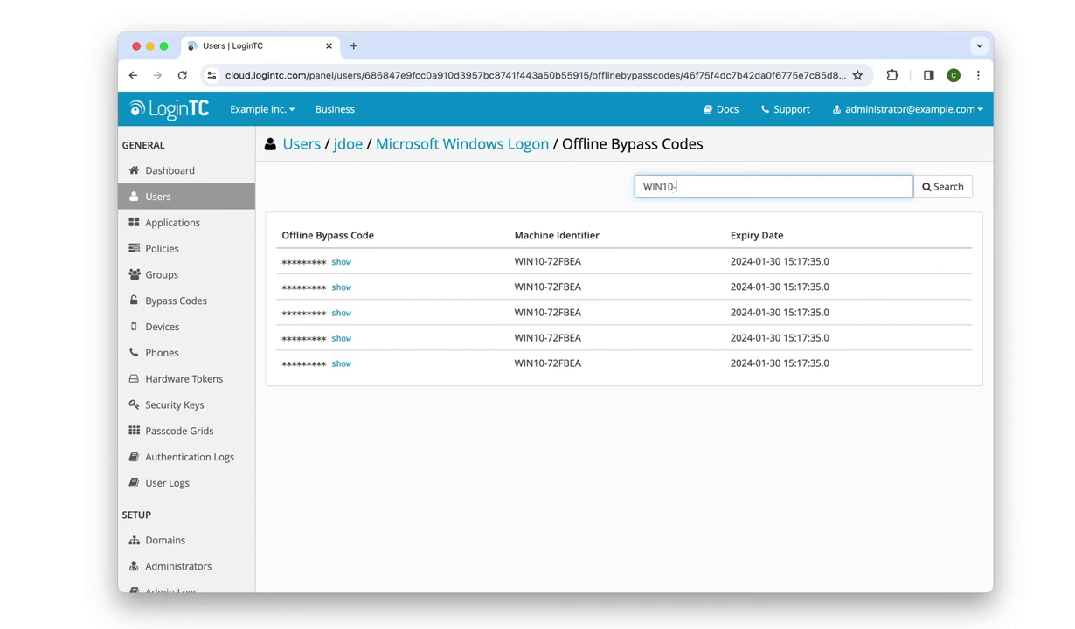
text(72FBEA)
click(948, 188)
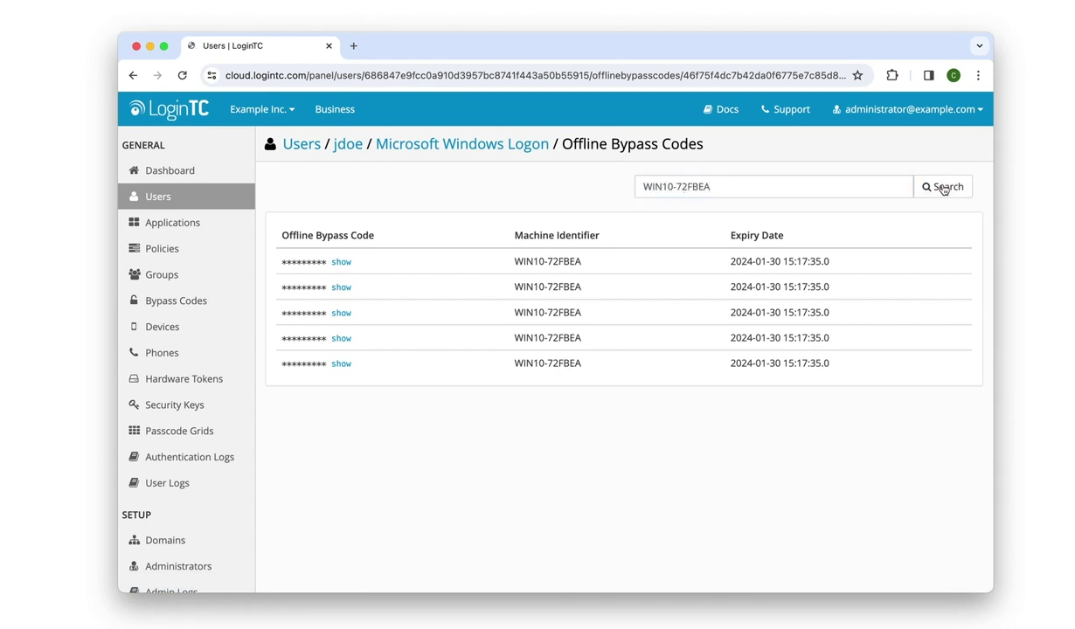
click(339, 264)
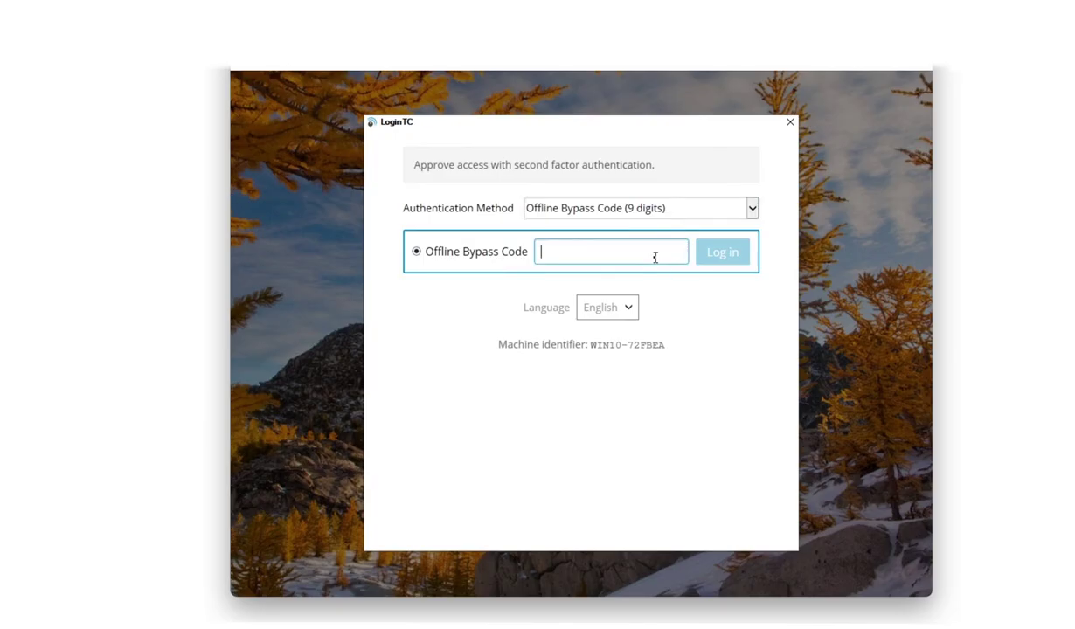
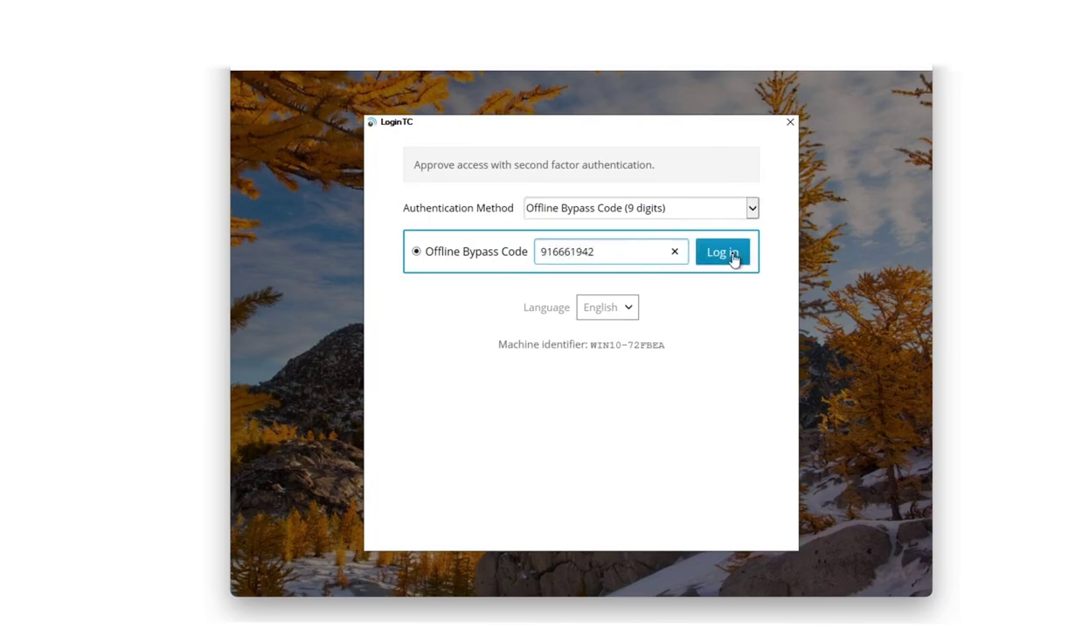
Log in to Windows with the revealed 9-digit offline bypass code
click(723, 252)
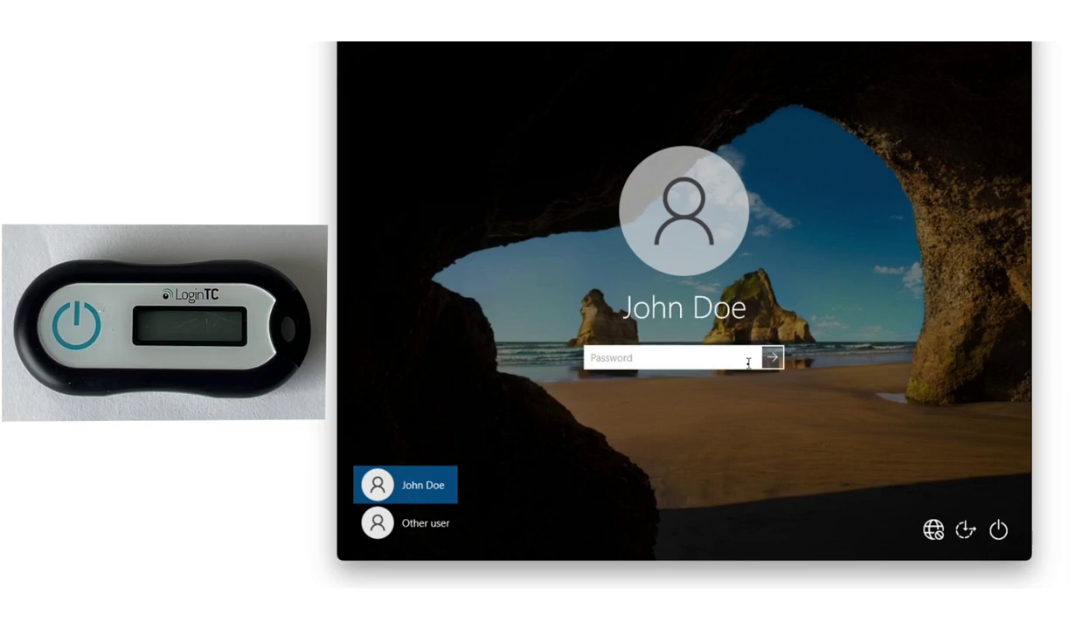
Log in with the Windows password, then pass the second factor using the hardware token's one-time passcode
text(•••••••••••)
click(773, 358)
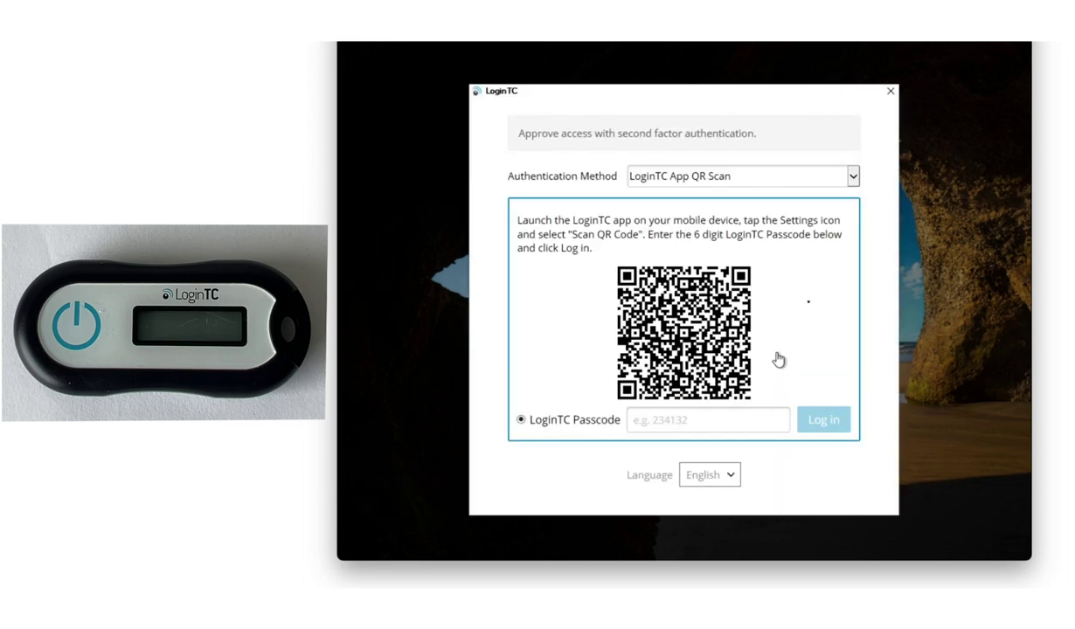
click(853, 176)
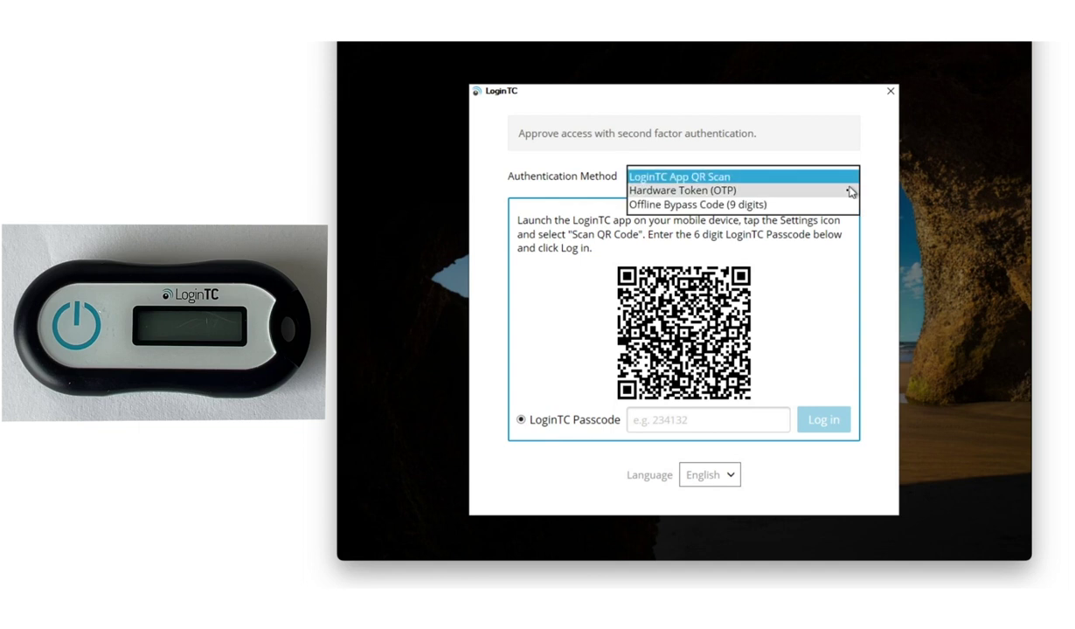
click(846, 197)
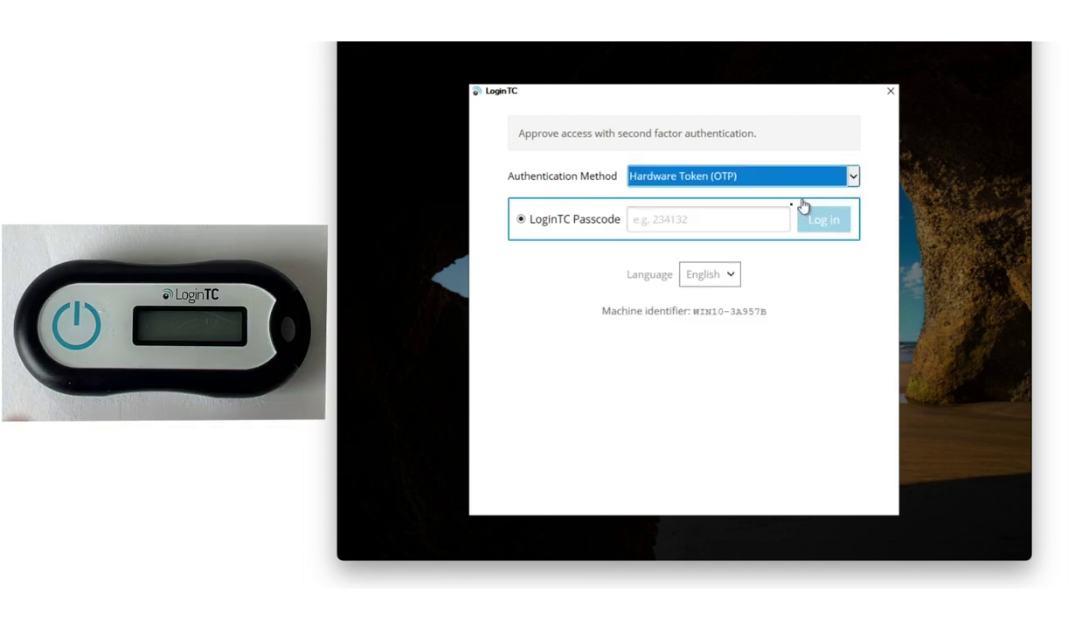
click(772, 216)
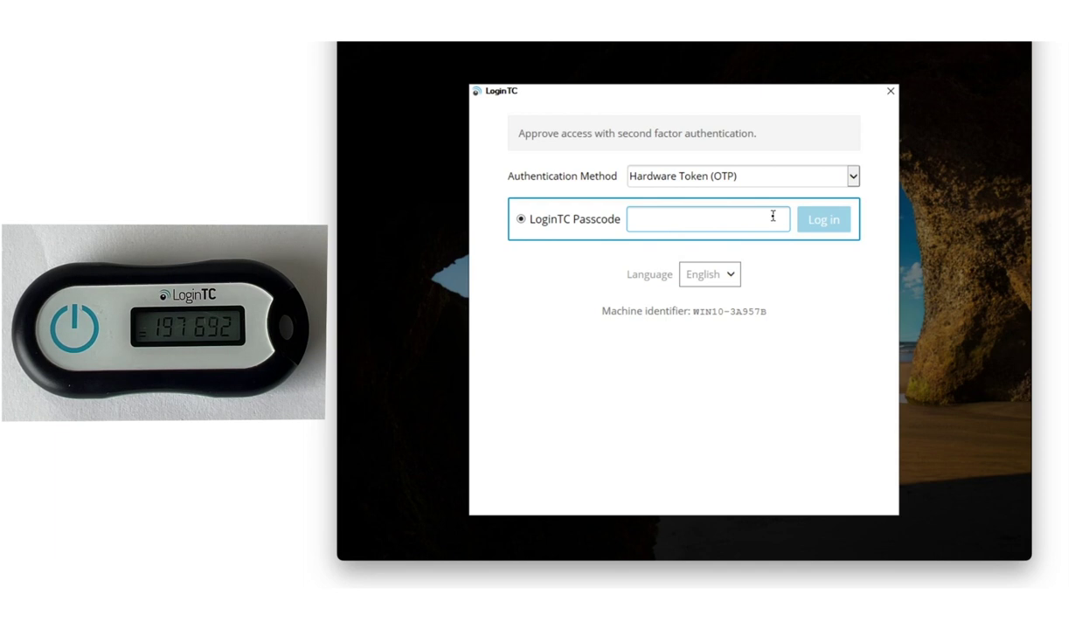
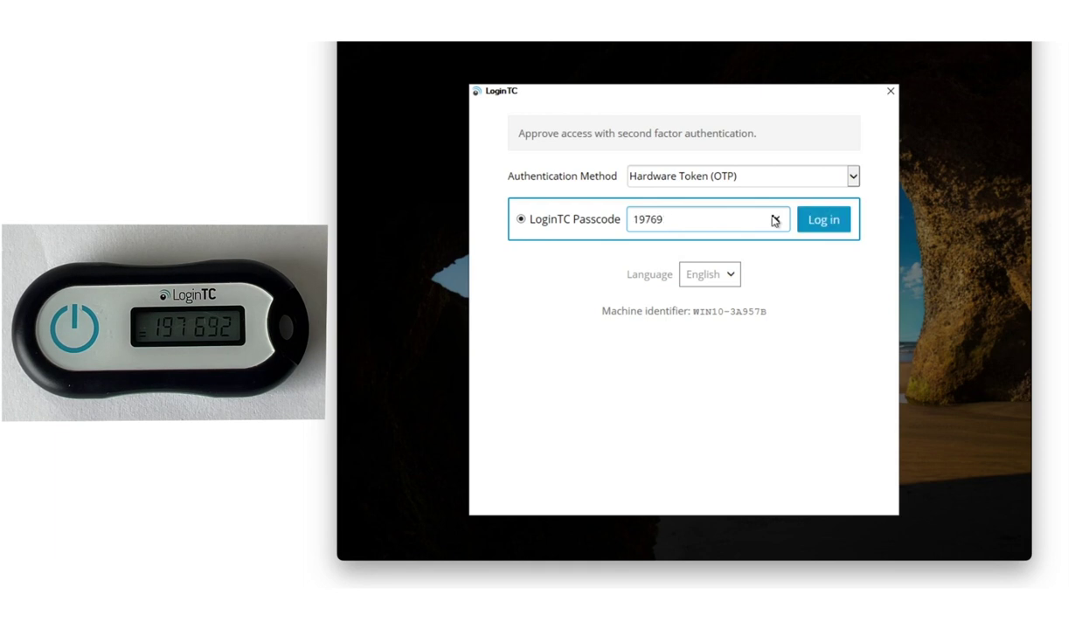
click(830, 226)
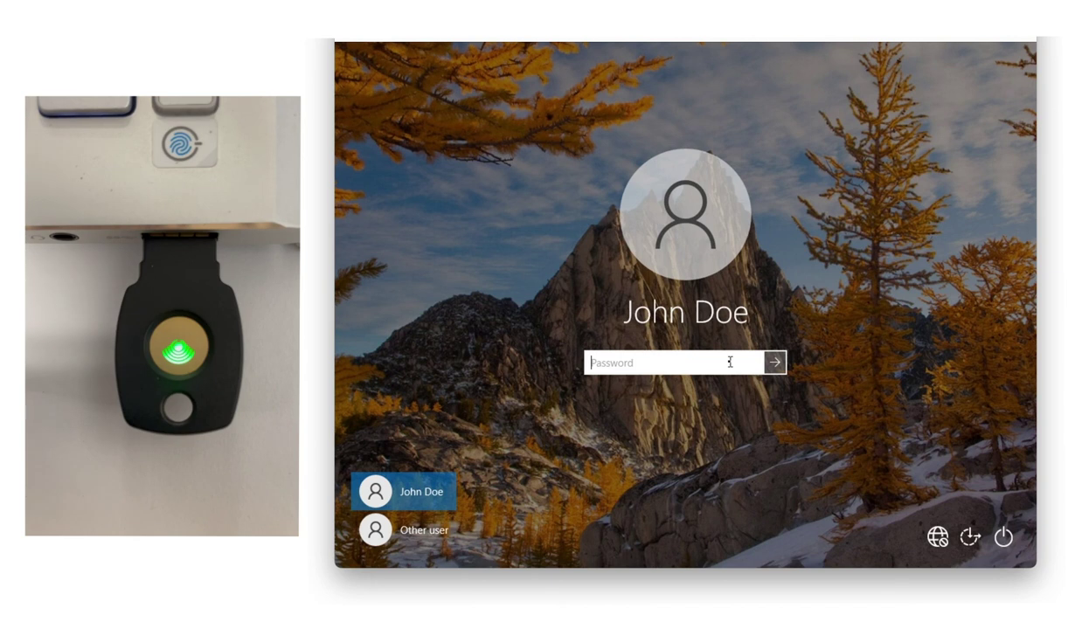
Enter the account password, switch the authentication method to U2F Token, and start the security key login
click(775, 364)
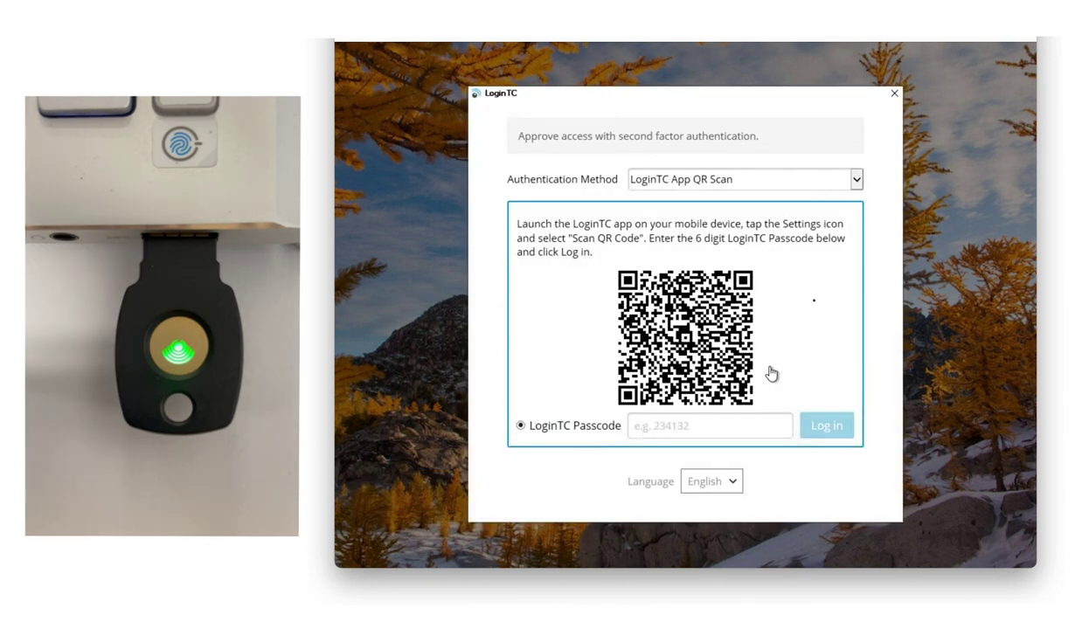
click(856, 180)
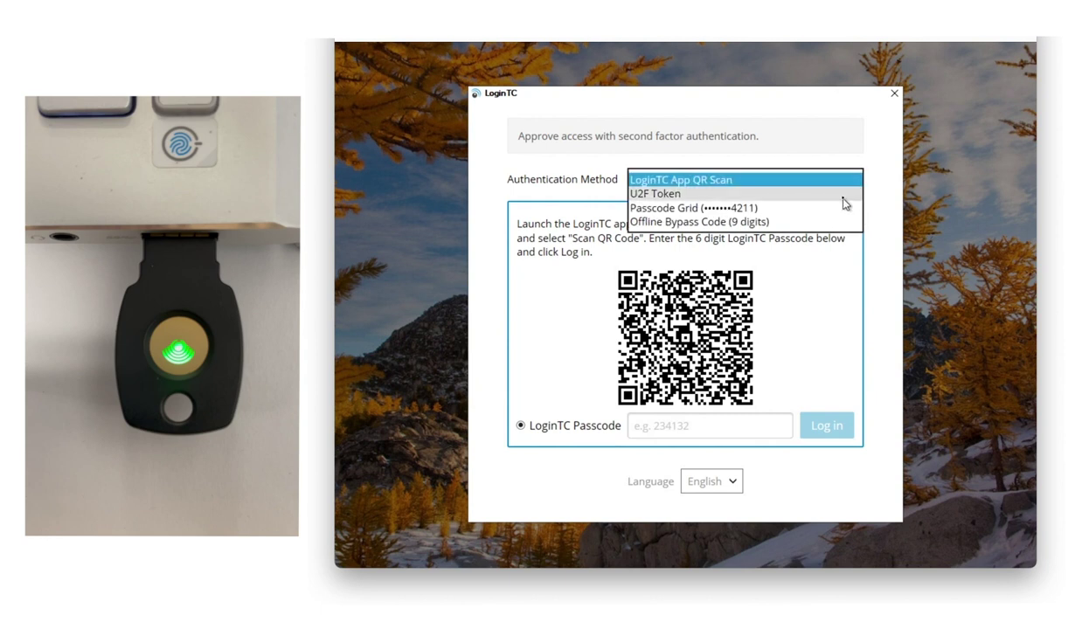
click(843, 194)
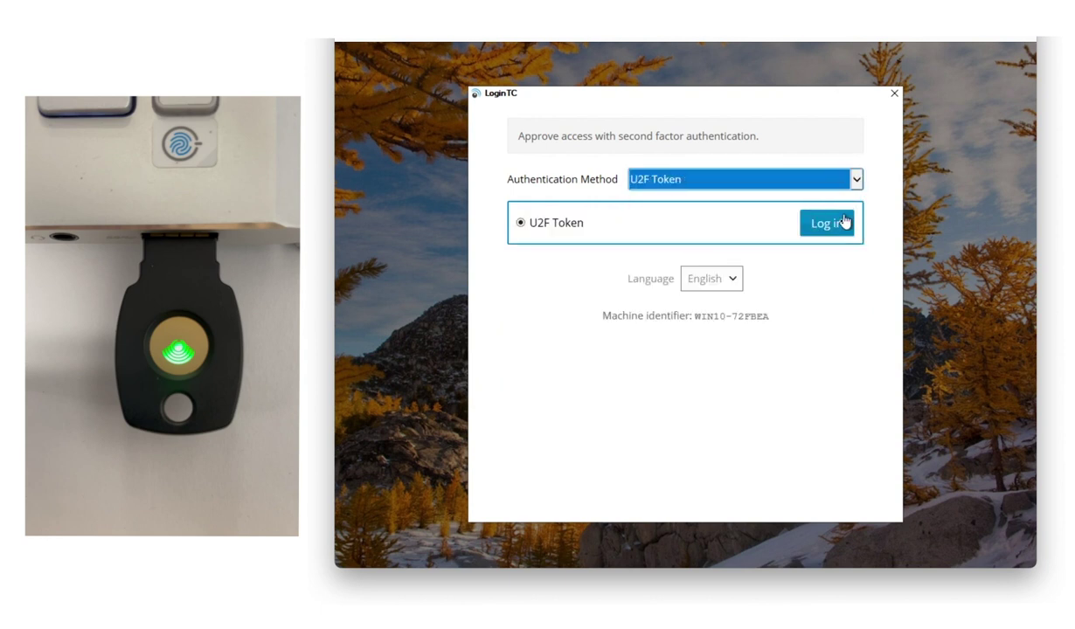
click(842, 223)
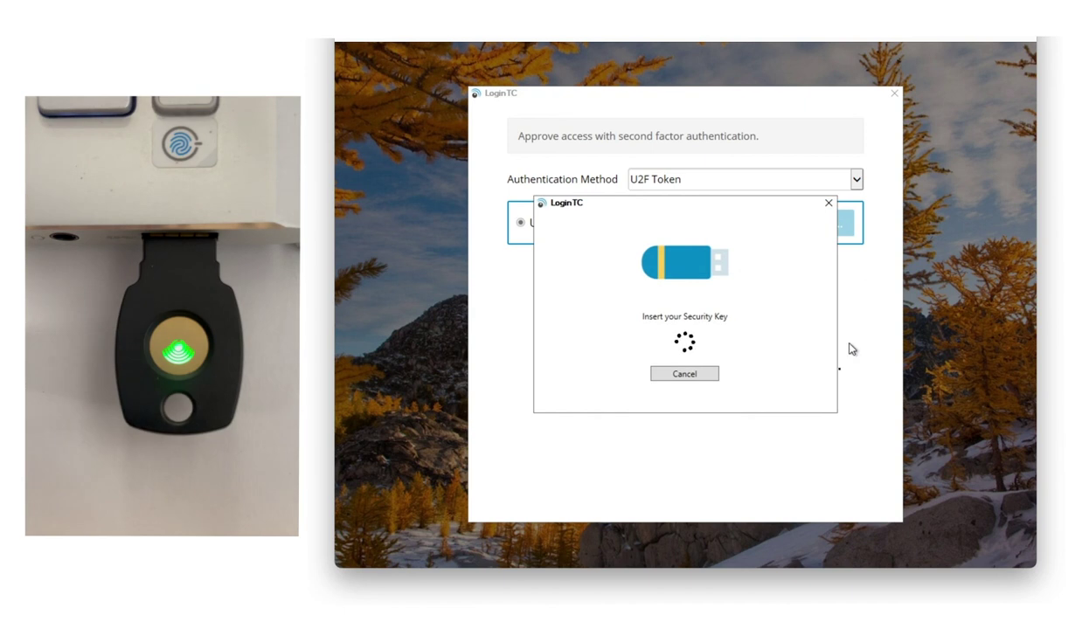